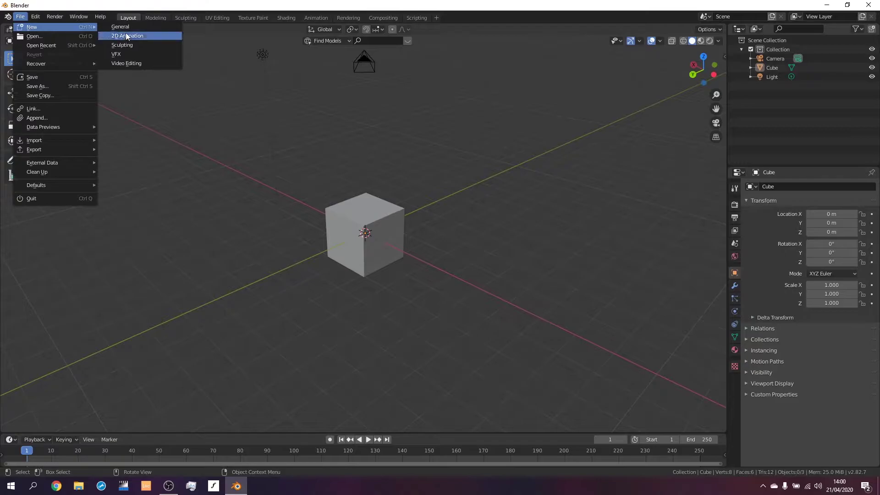
Examine the default cube from several angles and distances, and check its transform values and dimensions
click(477, 256)
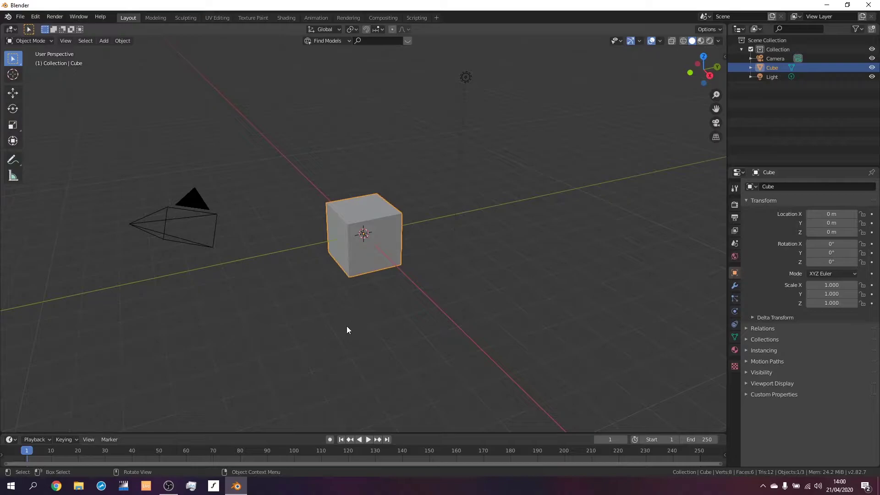
middle_drag(296, 281, 375, 273)
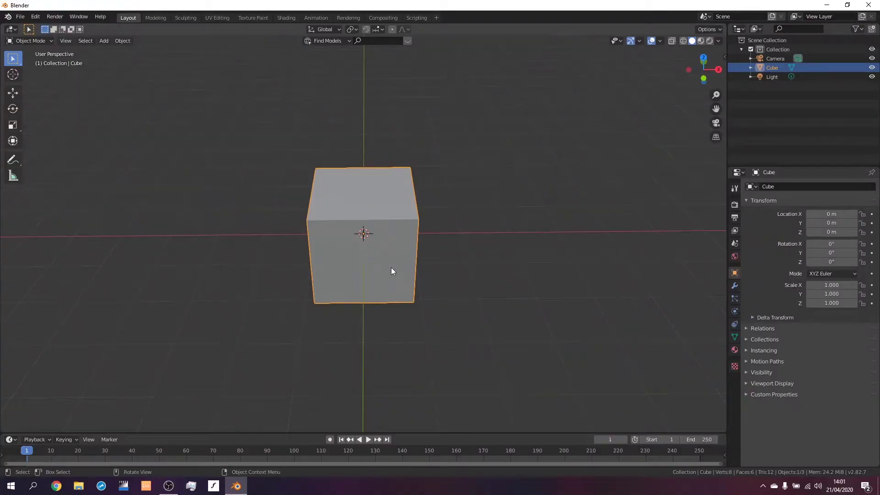
scroll(392, 271, up, 1)
scroll(391, 270, down, 1)
scroll(392, 271, up, 3)
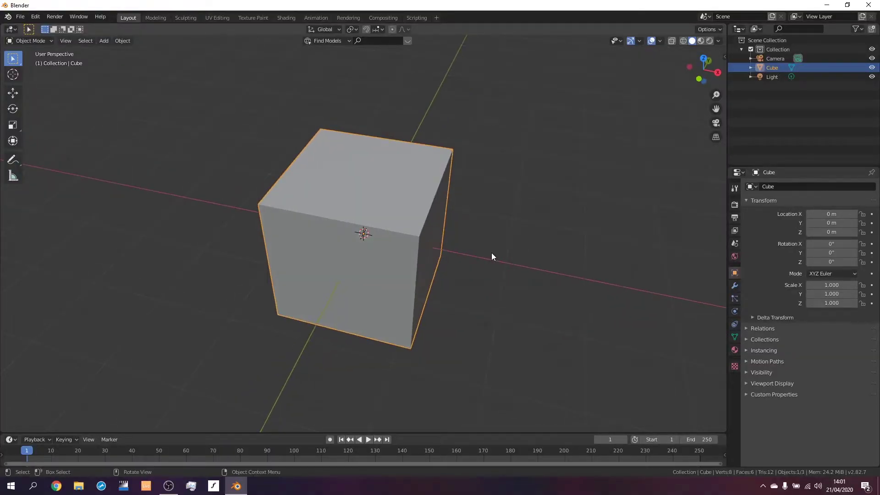
scroll(492, 256, down, 1)
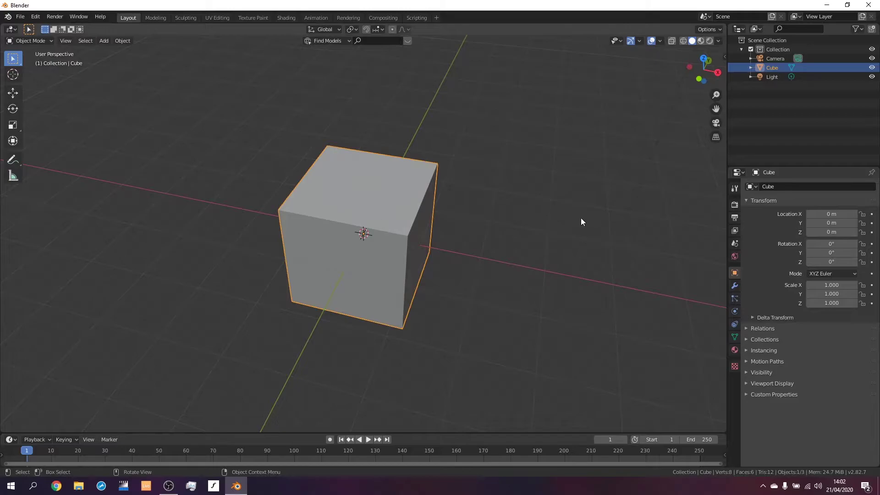
key(n)
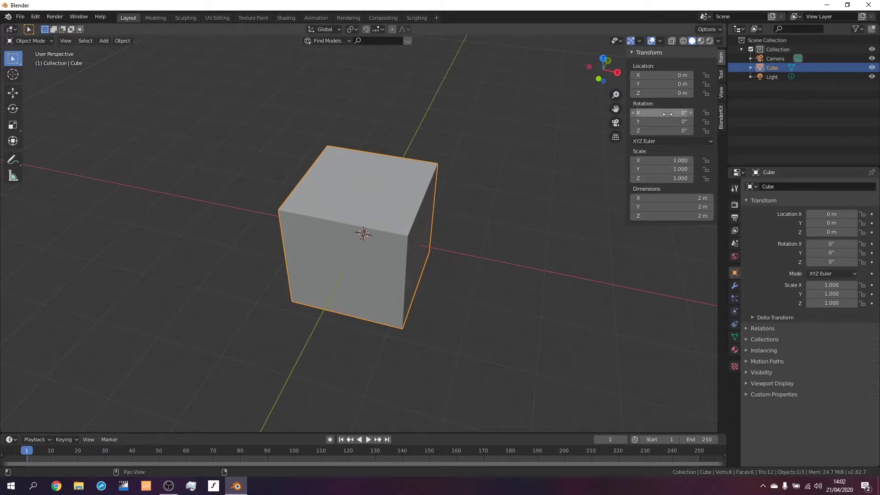
key(n)
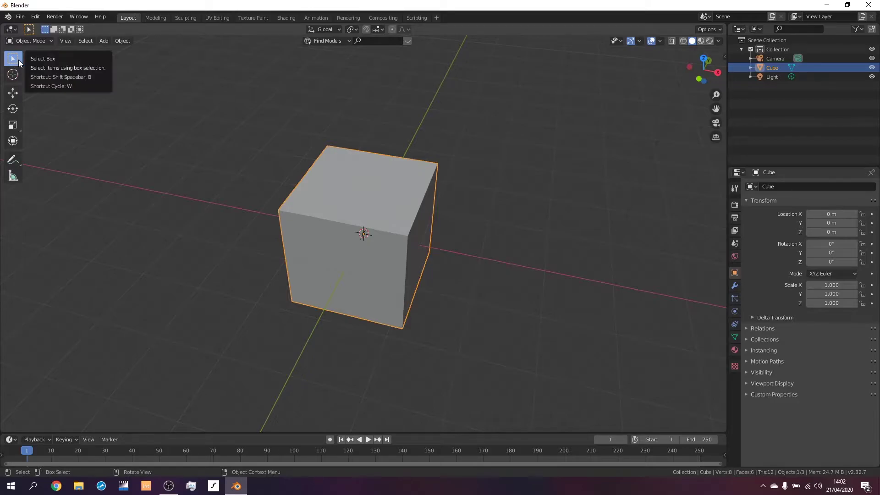
Select and deselect the cube several times and view its object context options
click(224, 209)
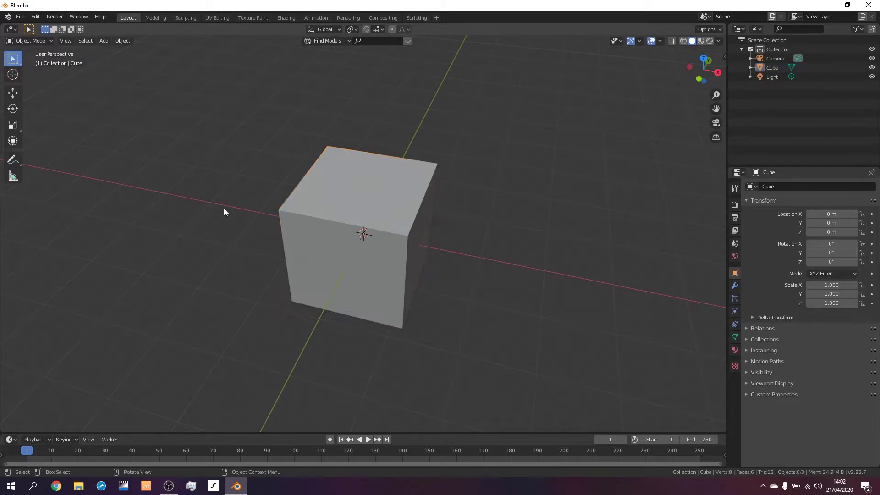
click(381, 226)
click(545, 221)
click(376, 234)
click(513, 249)
click(384, 247)
right_click(384, 248)
click(241, 190)
click(356, 212)
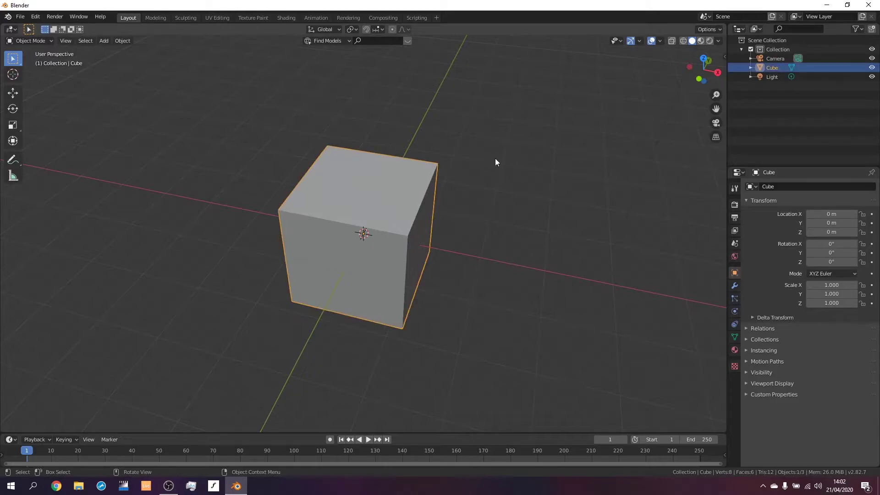
click(493, 160)
click(375, 214)
right_click(390, 208)
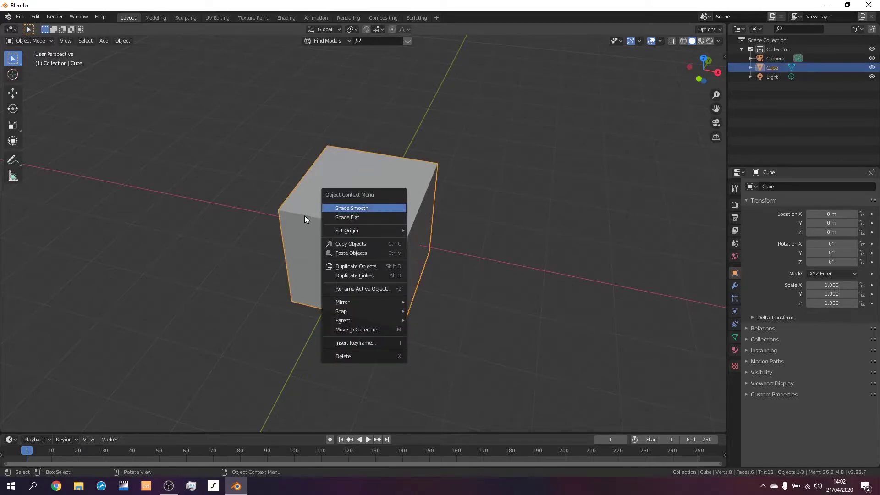
click(559, 283)
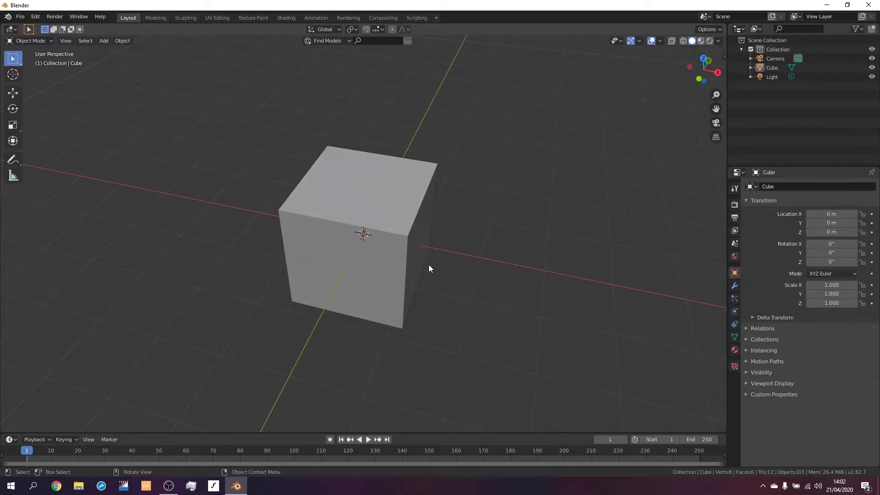
middle_drag(436, 282, 427, 282)
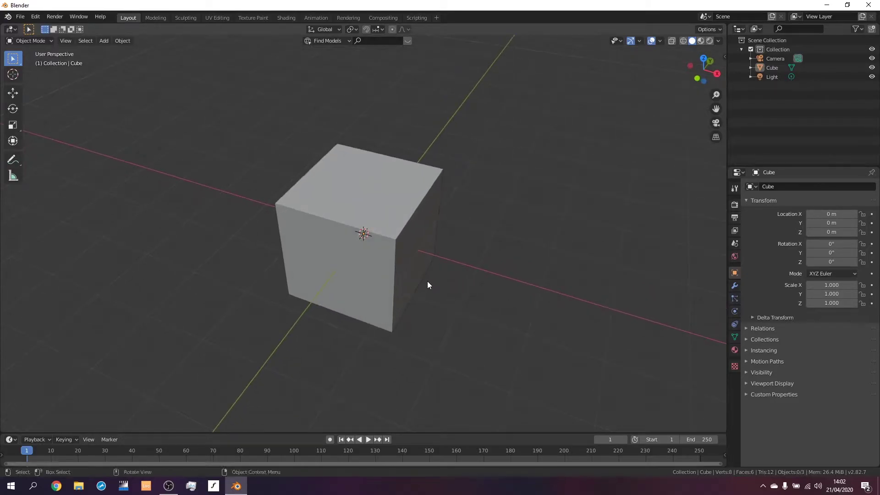
click(395, 197)
click(478, 271)
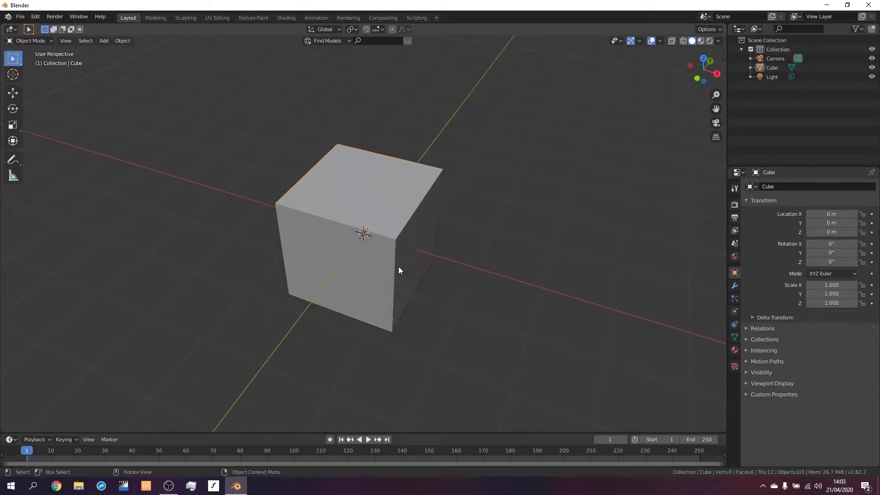
Select the cube and use the Move tool to place it at about X 0.80 m, Y 1.25 m
click(365, 263)
click(16, 94)
drag(372, 238, 491, 267)
middle_drag(490, 267, 416, 260)
drag(416, 260, 485, 248)
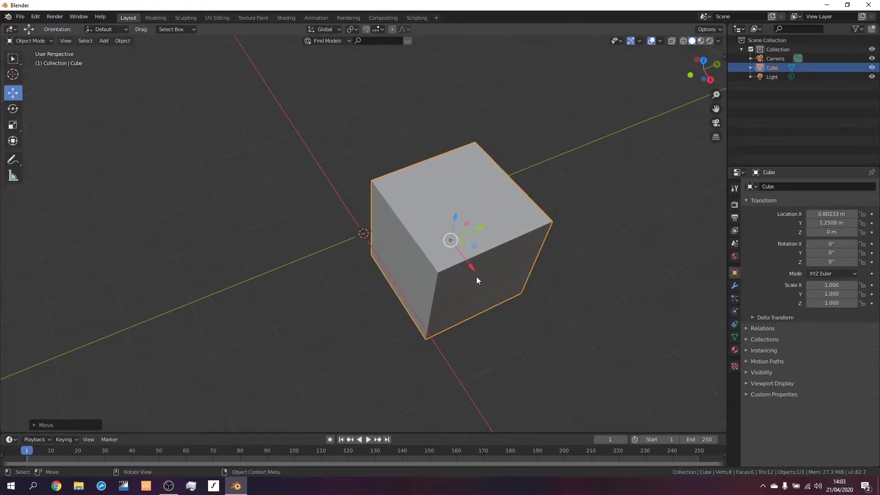
Slide the cube back and forth along the X axis and place it at about X 0.98 m, Y 0.78 m
drag(472, 274, 342, 249)
middle_drag(343, 248, 395, 272)
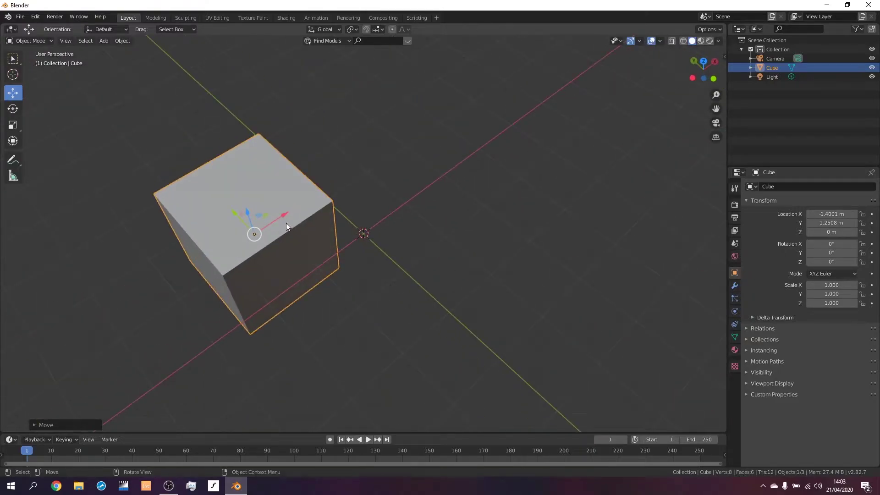
drag(290, 212, 409, 143)
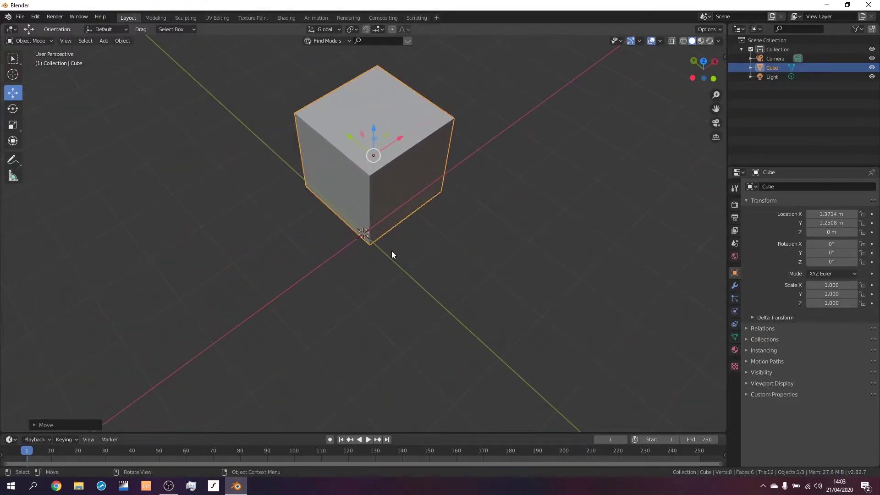
drag(351, 137, 345, 155)
Examine the cube in front, top and right views, switching between orthographic and perspective projection
key(KP_1)
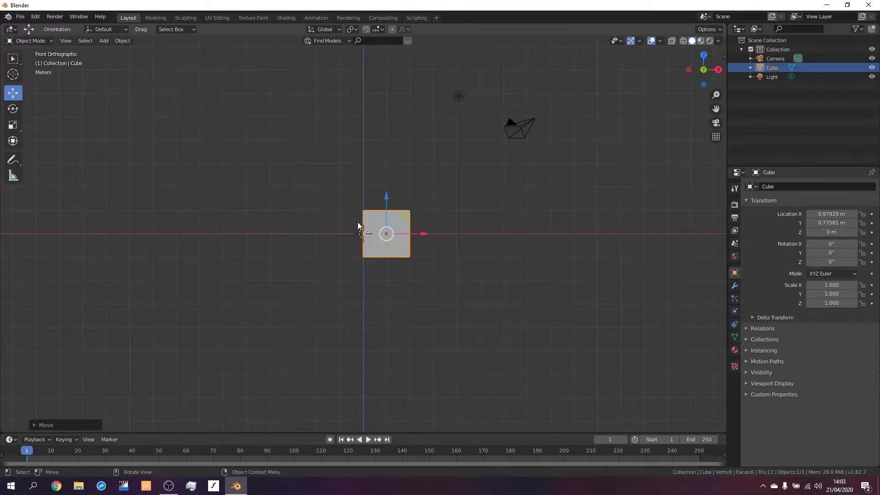
key(KP_7)
key(KP_5)
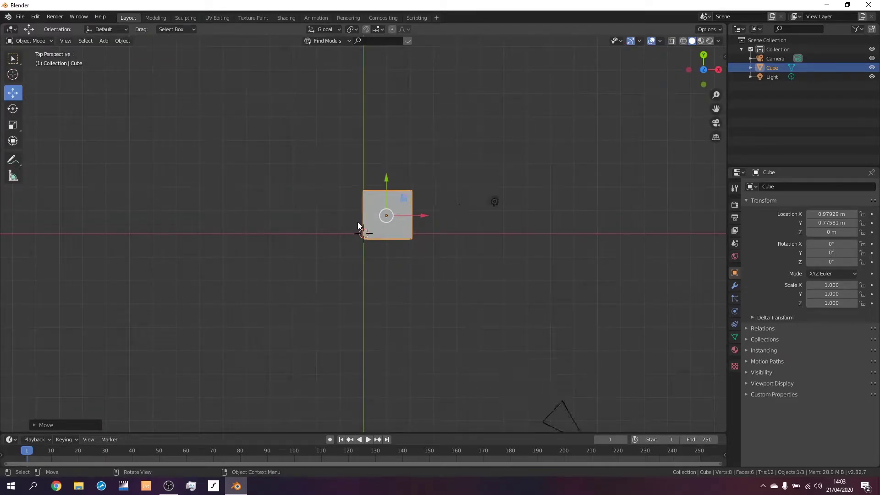
scroll(358, 227, up, 5)
middle_drag(400, 243, 338, 263)
key(KP_1)
key(KP_3)
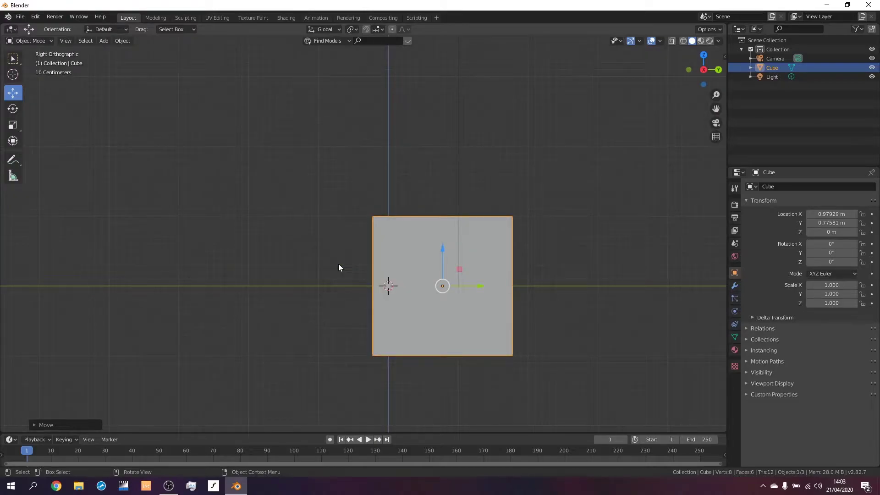
middle_drag(364, 165, 399, 200)
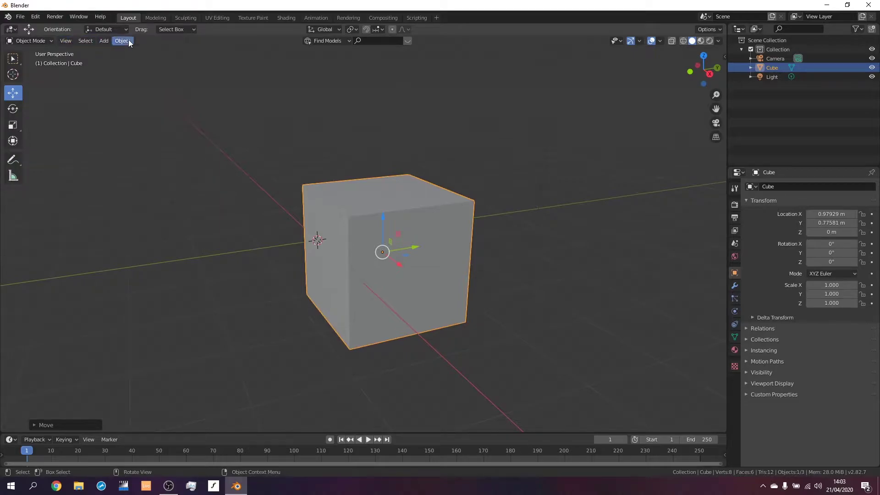
Toggle the cube's selection on and off, finishing with nothing selected
click(600, 232)
click(380, 238)
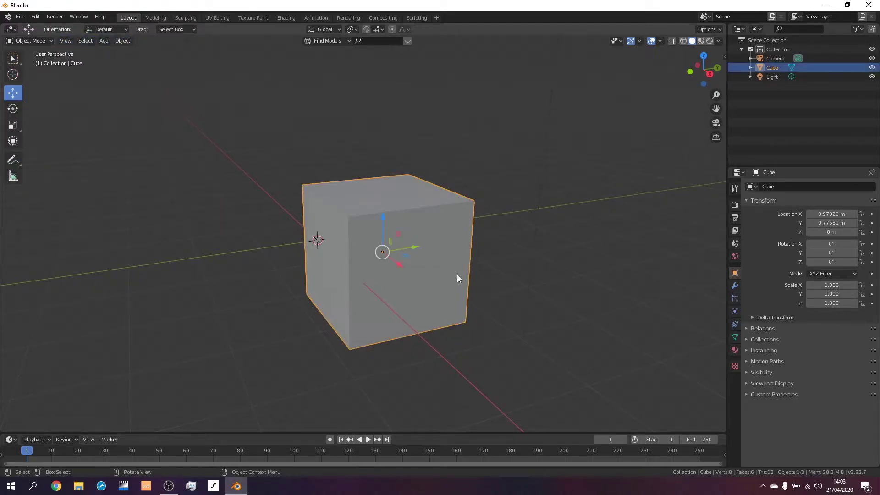
click(535, 244)
click(392, 253)
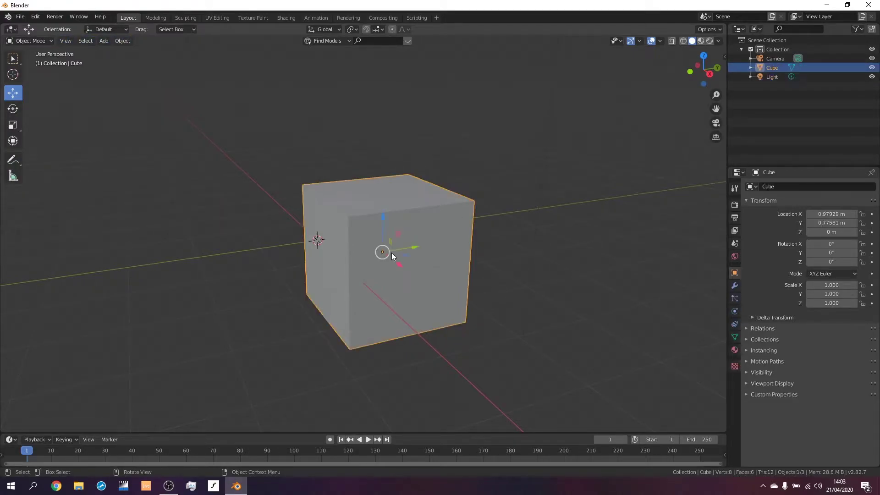
click(580, 202)
click(397, 229)
click(349, 157)
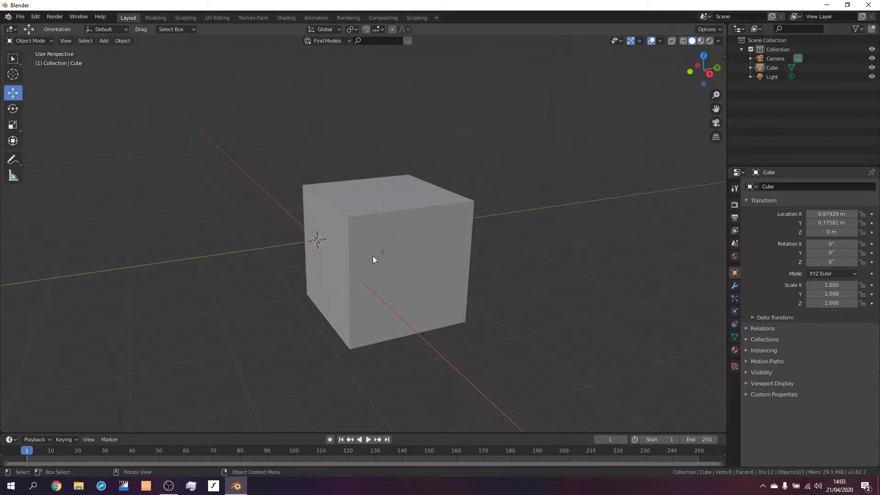
shift+middle_drag(357, 315, 462, 311)
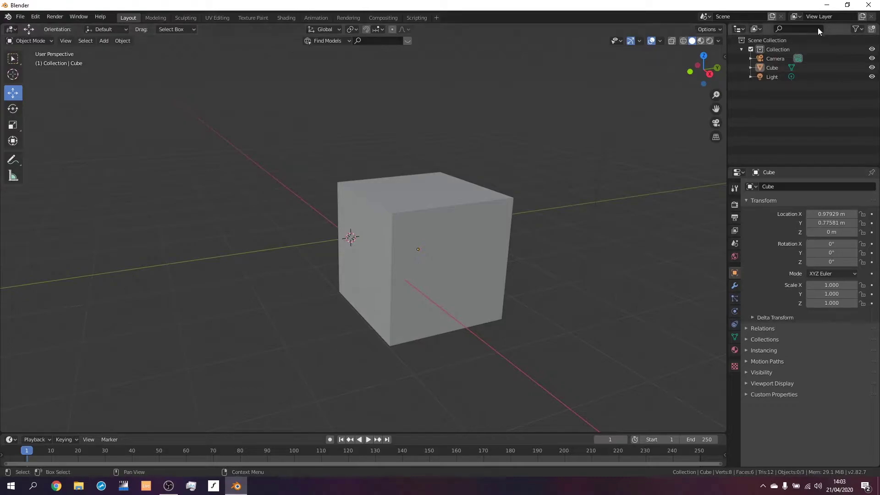
Select the Scene Collection, Camera, Cube and Light in turn, and clear the selection
click(769, 41)
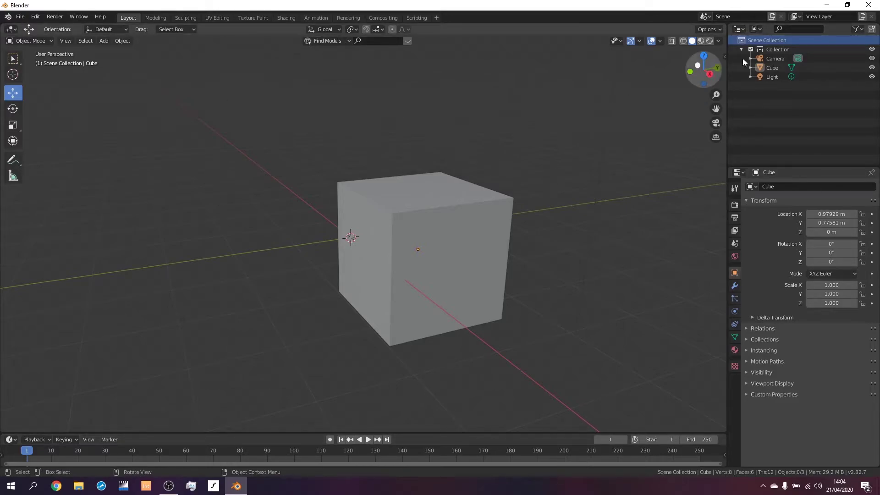
click(766, 60)
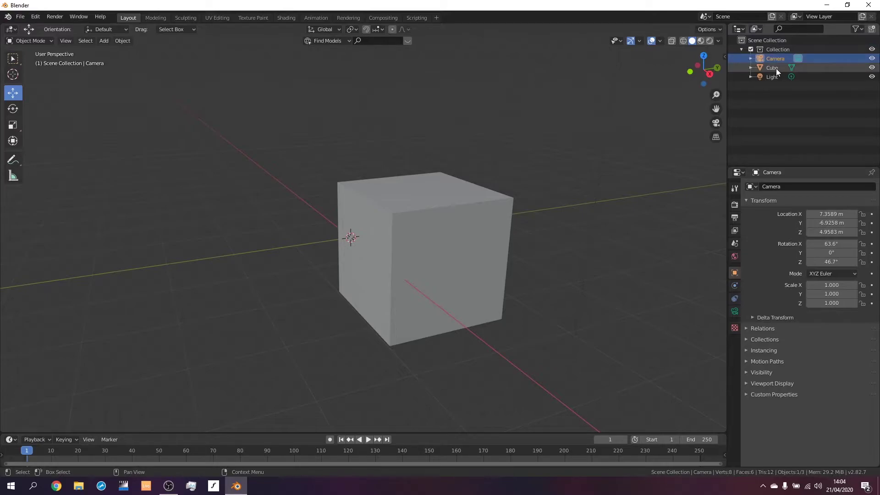
click(776, 68)
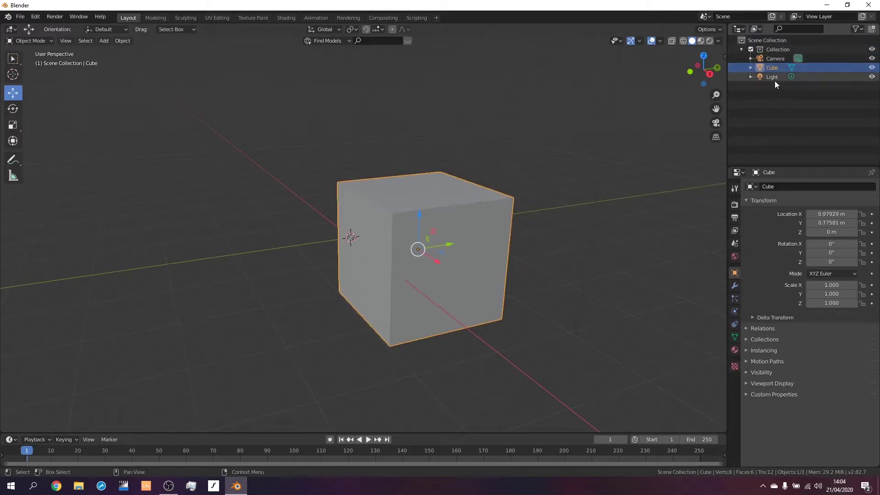
click(774, 80)
scroll(518, 228, down, 5)
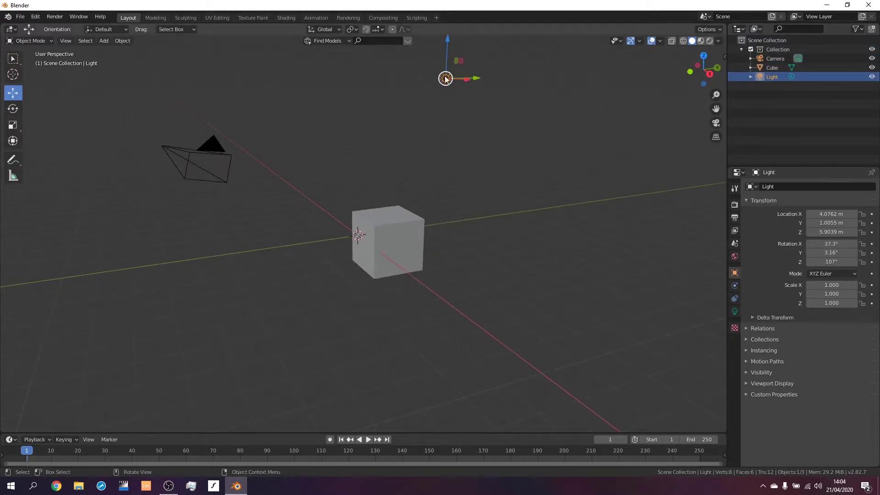
scroll(478, 224, up, 2)
scroll(519, 212, up, 1)
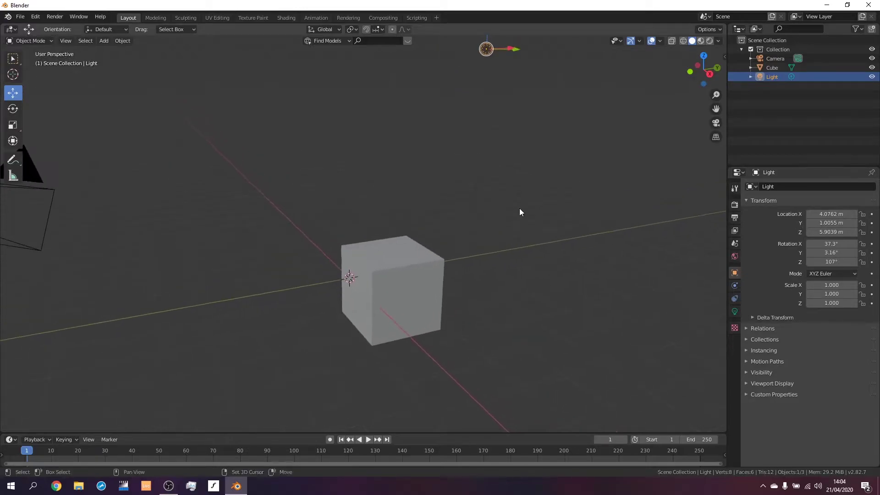
scroll(521, 212, down, 1)
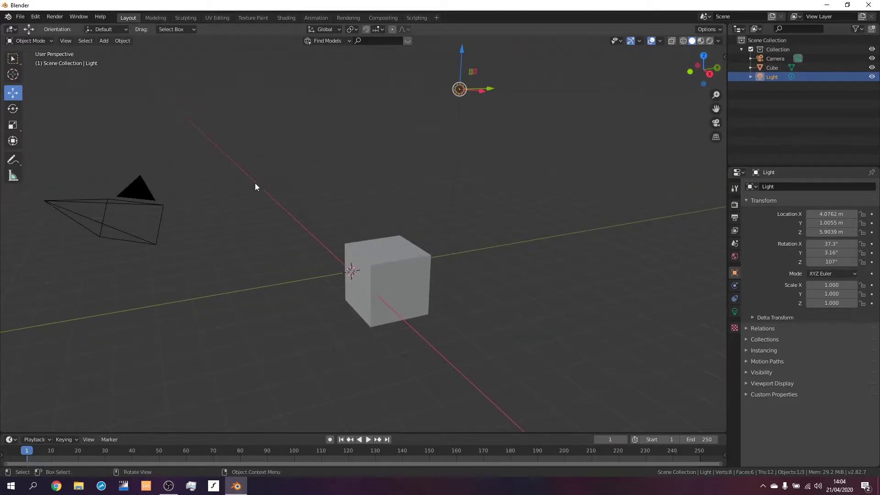
key(alt+a)
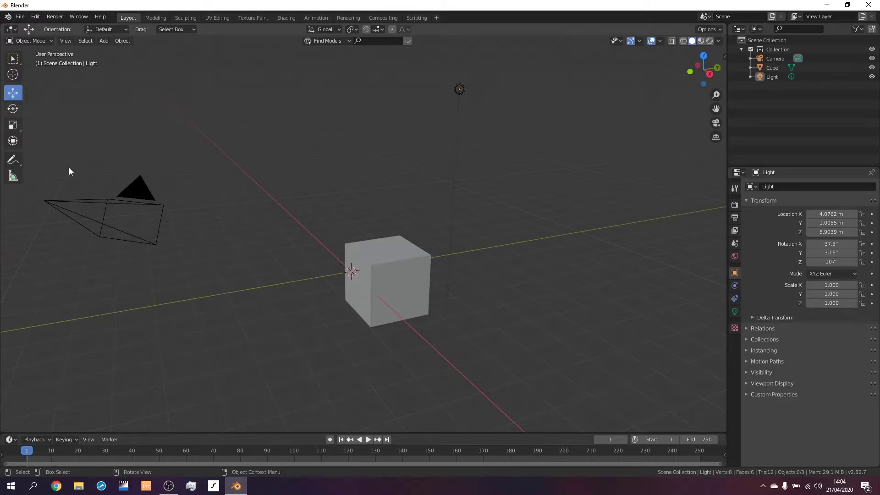
Select the cube and move it to about X -2.78 m, Y 2.40 m, Z 0.30 m
click(387, 255)
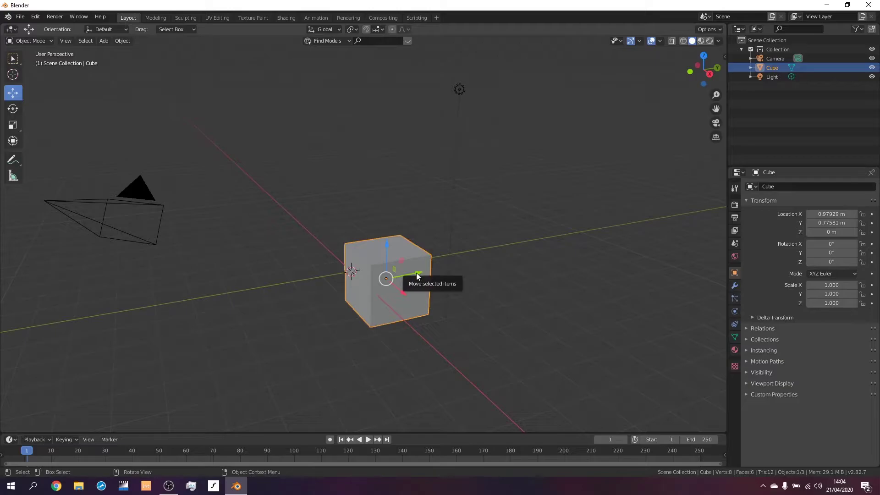
drag(404, 294, 379, 190)
middle_drag(275, 220, 358, 271)
Rotate the cube freehand about the Z axis with the Rotate tool
click(13, 108)
drag(316, 226, 392, 324)
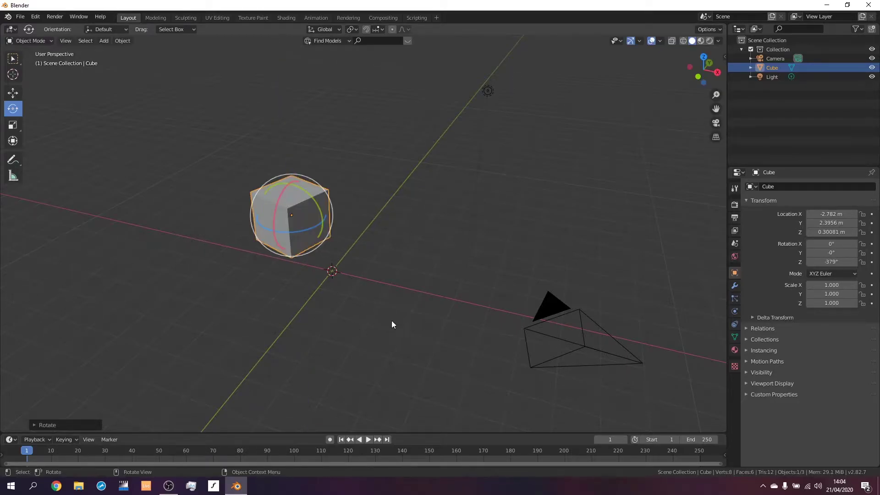
drag(295, 232, 311, 237)
Set the cube's Z rotation to 0°
click(829, 262)
key(ctrl+a)
text(0)
key(Return)
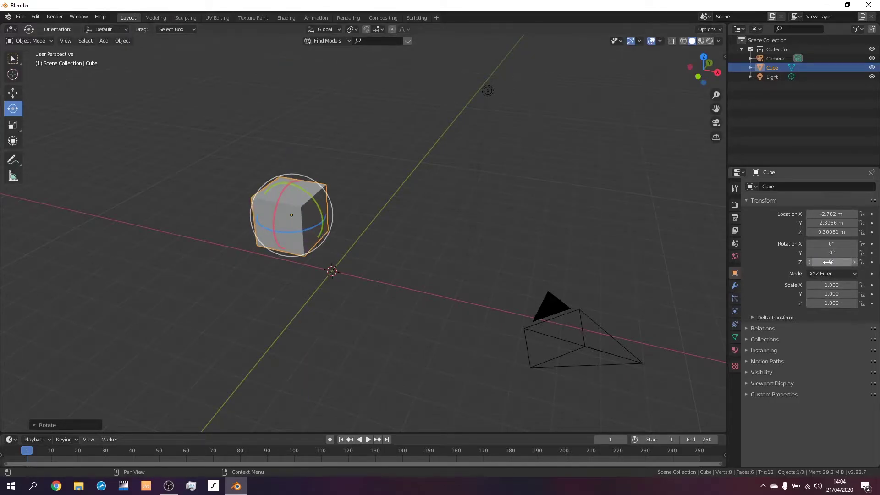
Set the cube's X, Y and Z location to 0 m to return it to the world origin
click(843, 213)
key(ctrl+a)
text(0)
key(Return)
click(830, 229)
key(ctrl+a)
text(0)
key(Return)
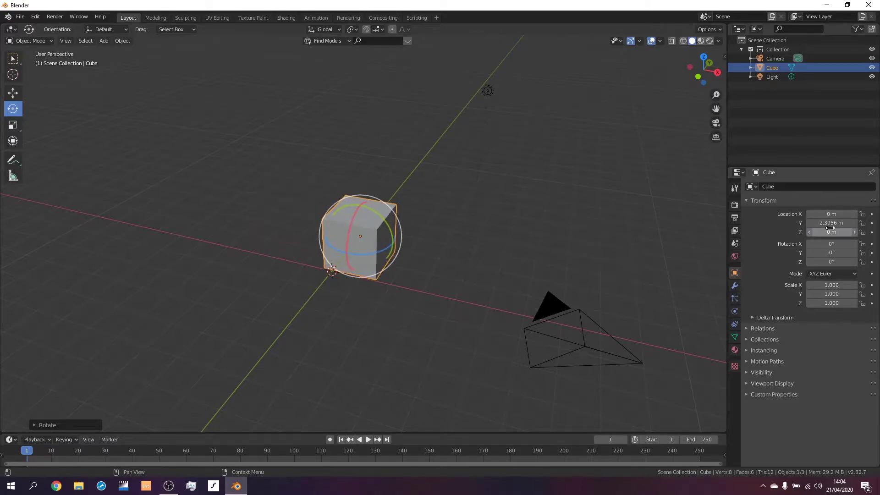
click(830, 224)
key(ctrl+a)
text(0)
key(Return)
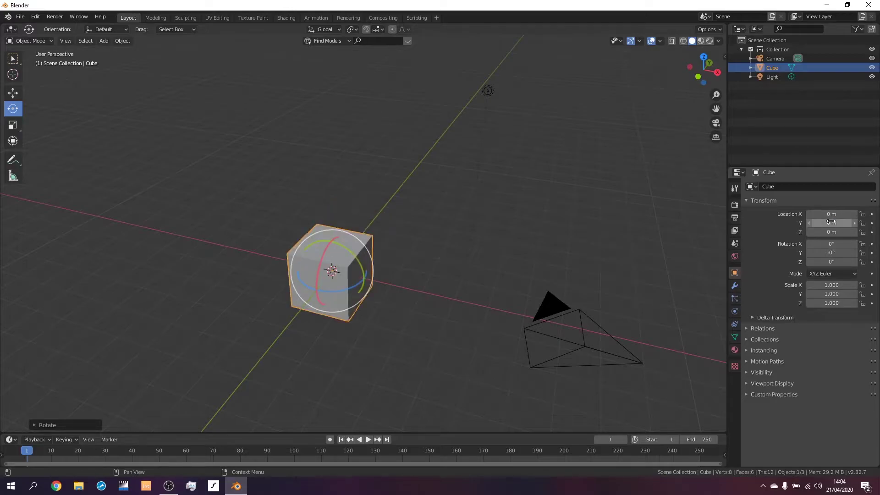
click(416, 309)
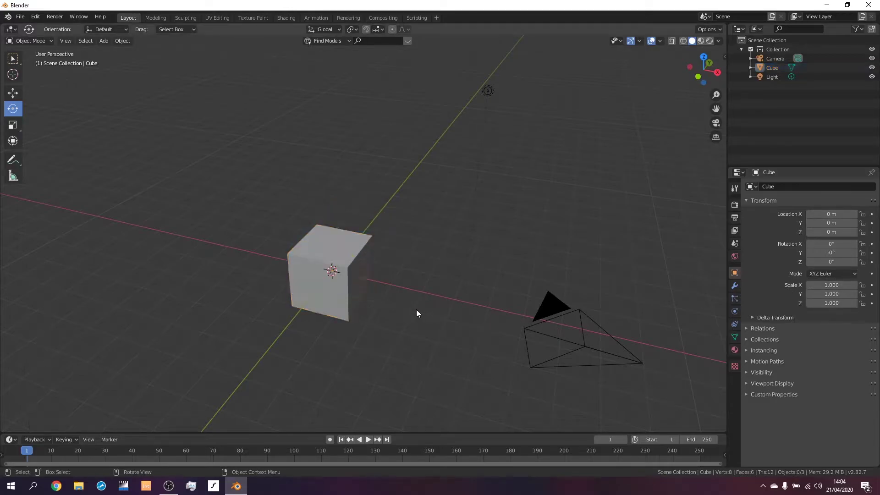
click(314, 264)
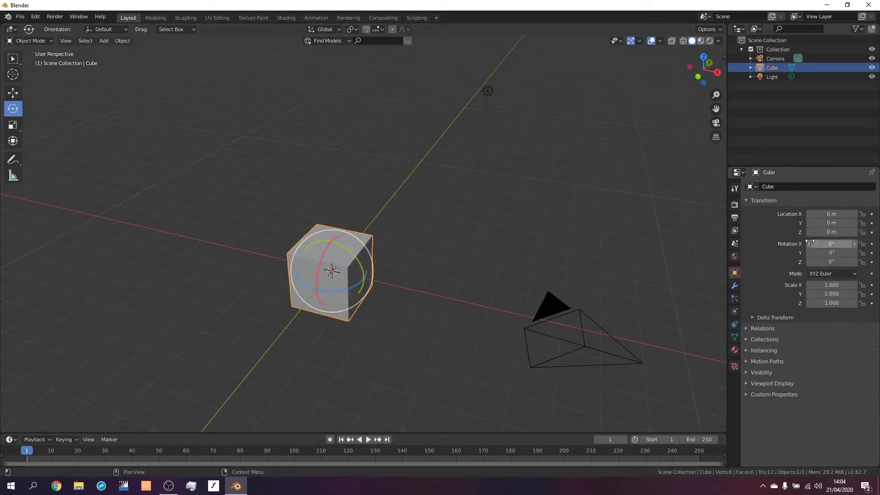
click(374, 318)
click(328, 293)
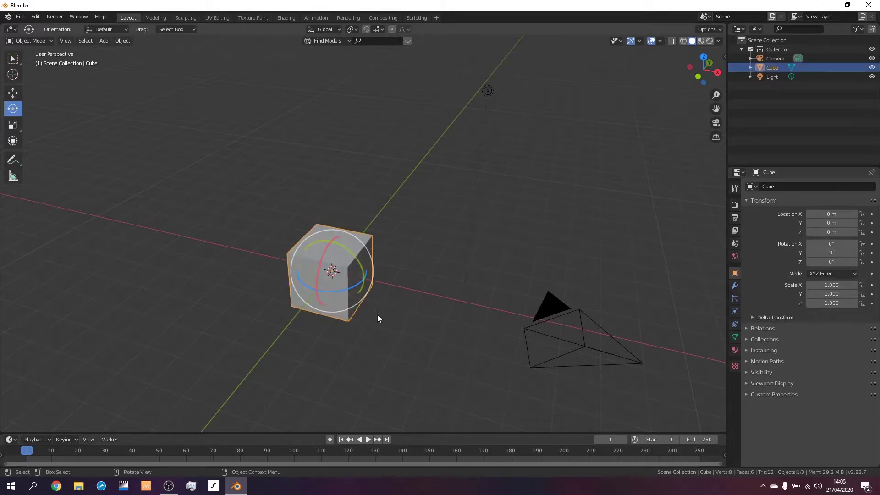
click(404, 333)
click(338, 302)
middle_drag(337, 301, 385, 328)
middle_drag(336, 344, 379, 346)
Set the cube's X location to 8 m and return it to 0 m
click(839, 213)
text(8)
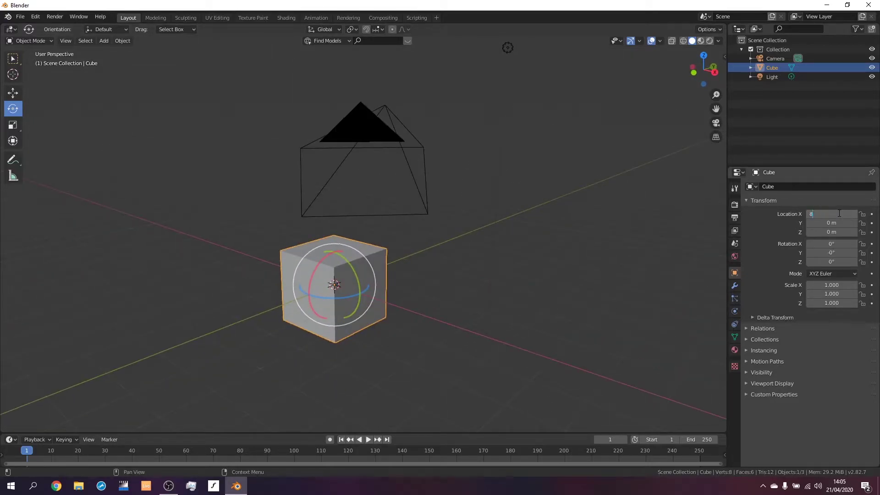
key(Return)
click(838, 213)
text(0)
key(Return)
Set the cube's X scale to 8 to stretch it along the X axis
click(828, 285)
text(8)
key(Return)
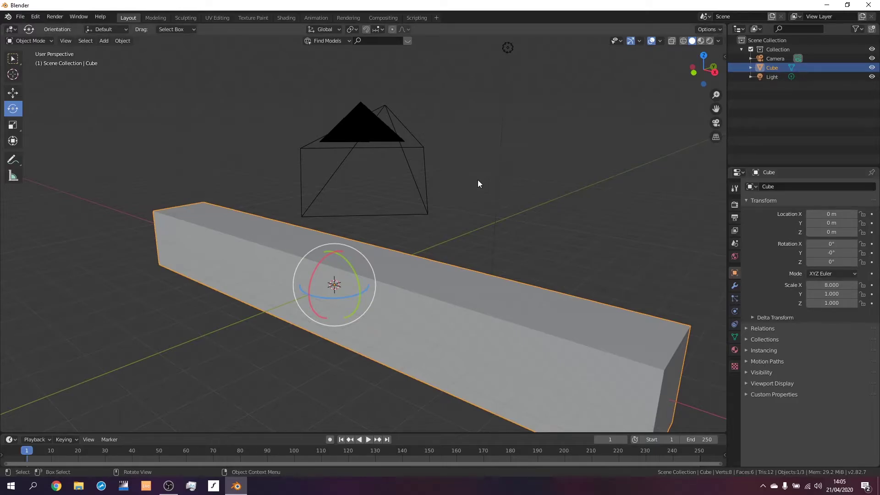
Set the cube's dimensions to 8 m in X, 6 m in Y and 1.2 m in Z
key(n)
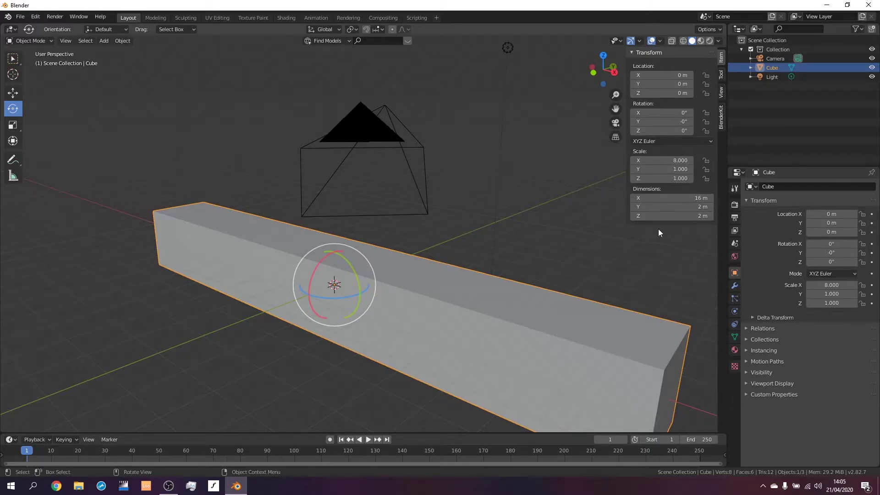
click(695, 199)
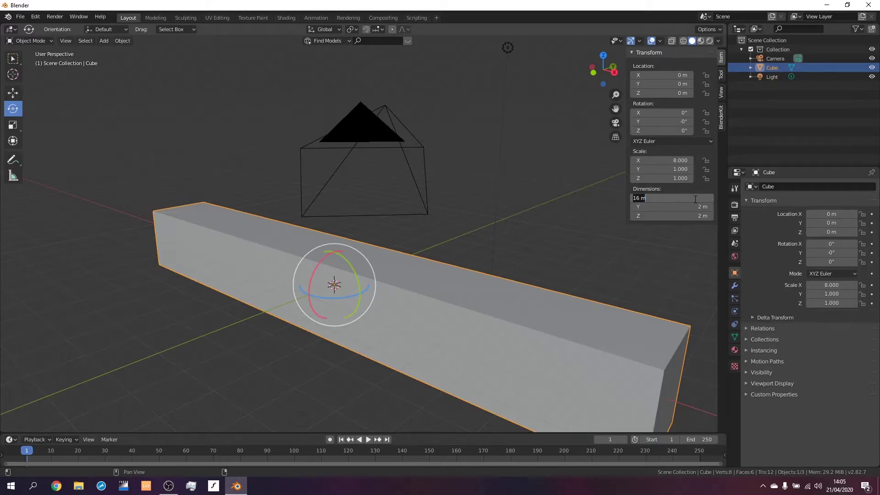
text(8)
key(Return)
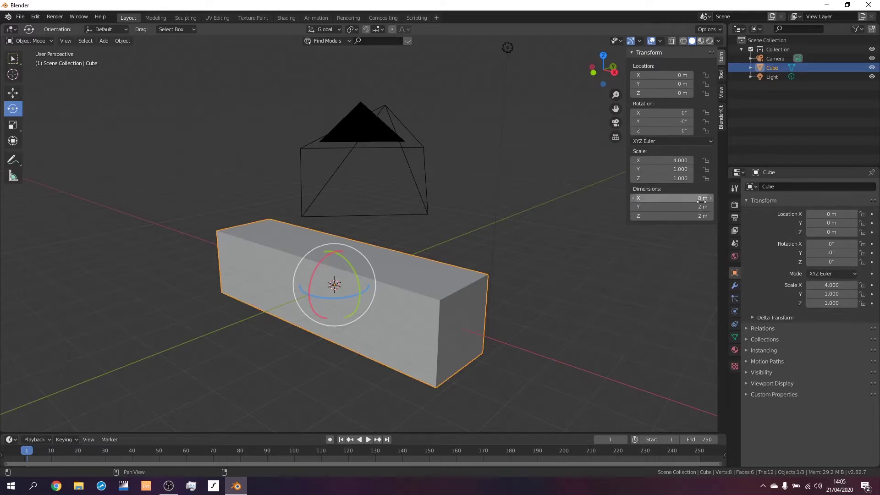
click(695, 206)
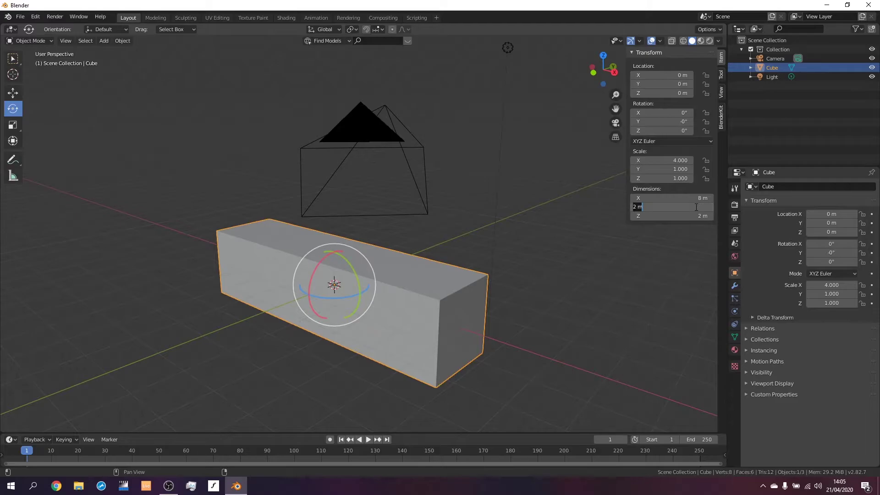
text(6)
key(Return)
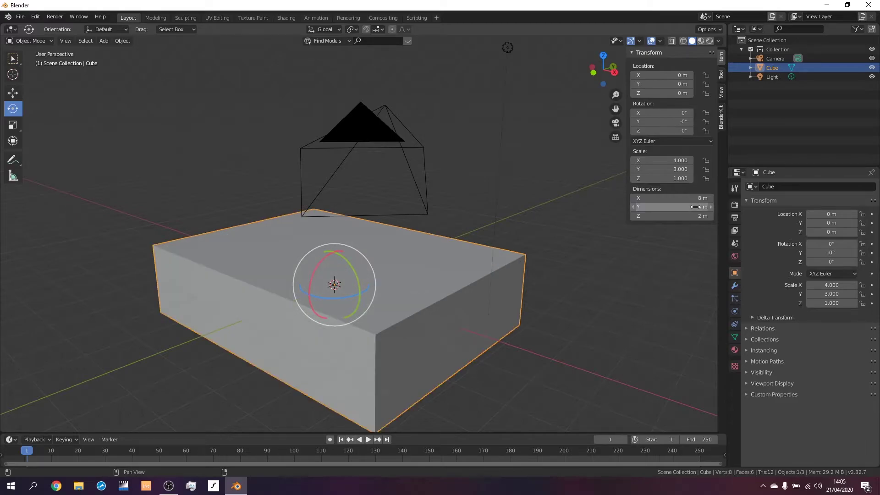
click(695, 216)
text(1)
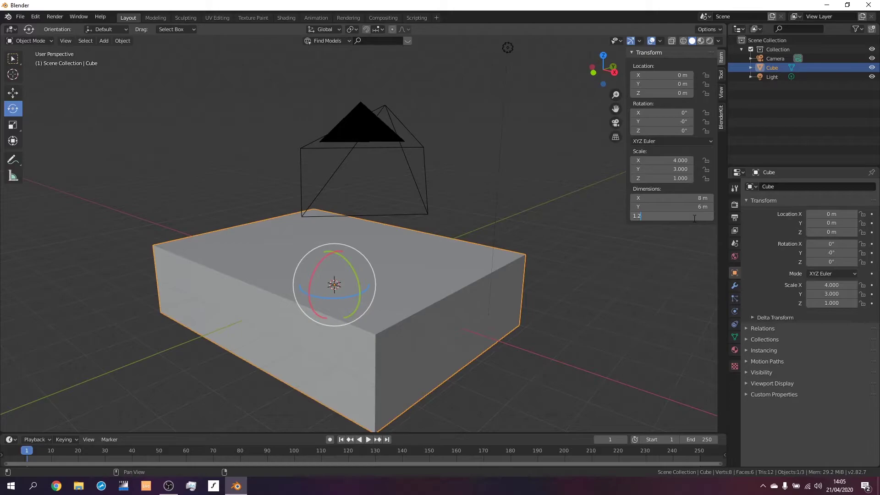
text(.2)
key(Return)
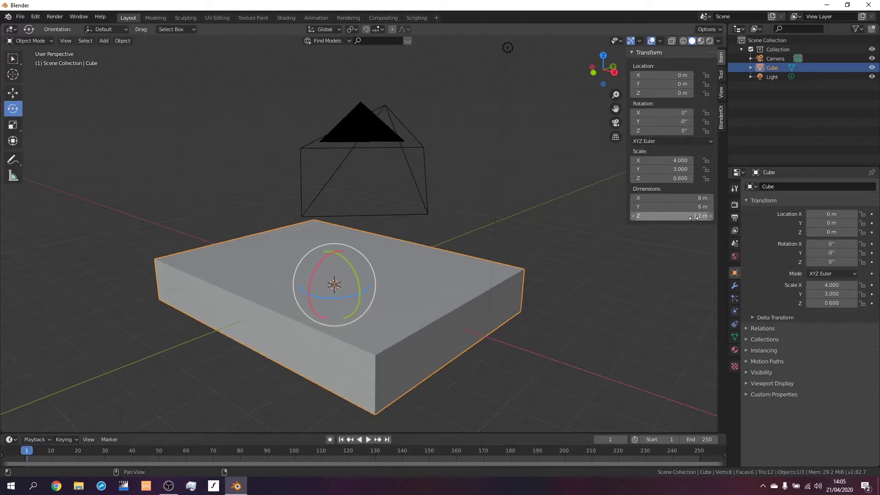
Raise the flattened cube along the Z axis with the Move tool to a Z location of about 0.60 m
click(14, 92)
click(79, 139)
middle_drag(79, 138, 295, 301)
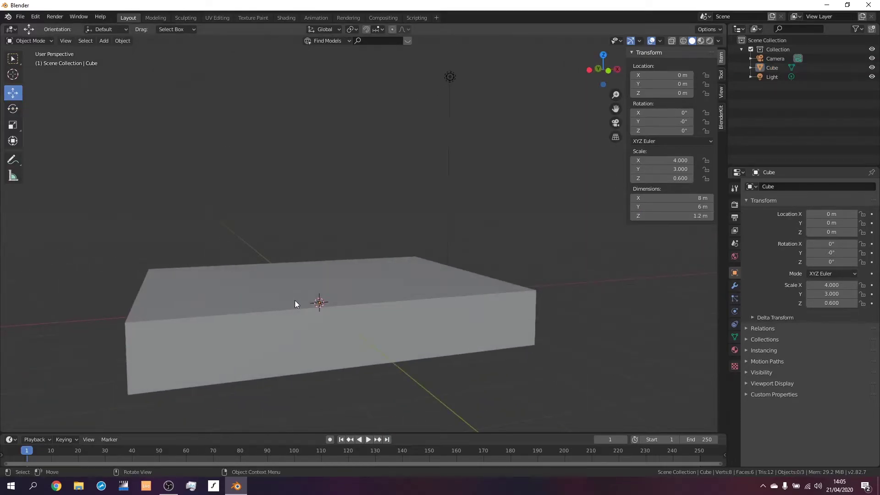
click(295, 300)
middle_drag(386, 388, 442, 321)
scroll(460, 381, up, 3)
middle_drag(378, 334, 351, 291)
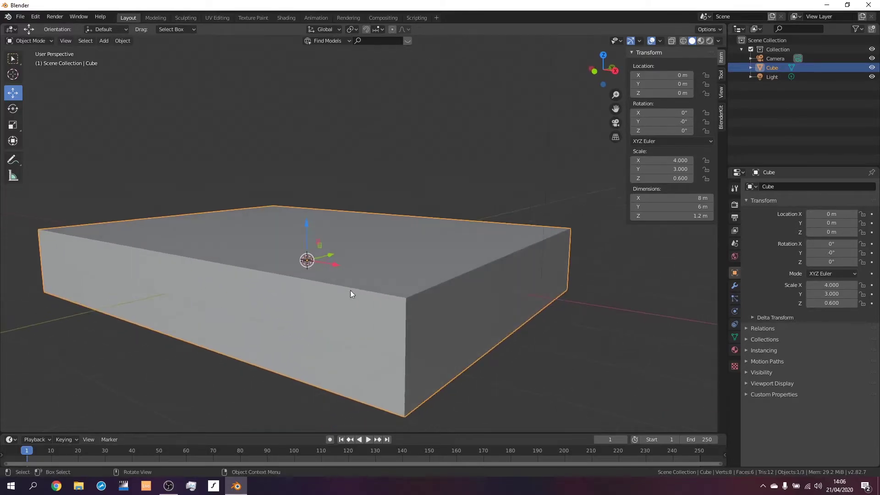
drag(307, 222, 306, 190)
scroll(511, 304, down, 3)
middle_drag(510, 305, 483, 290)
click(351, 305)
middle_drag(352, 306, 413, 303)
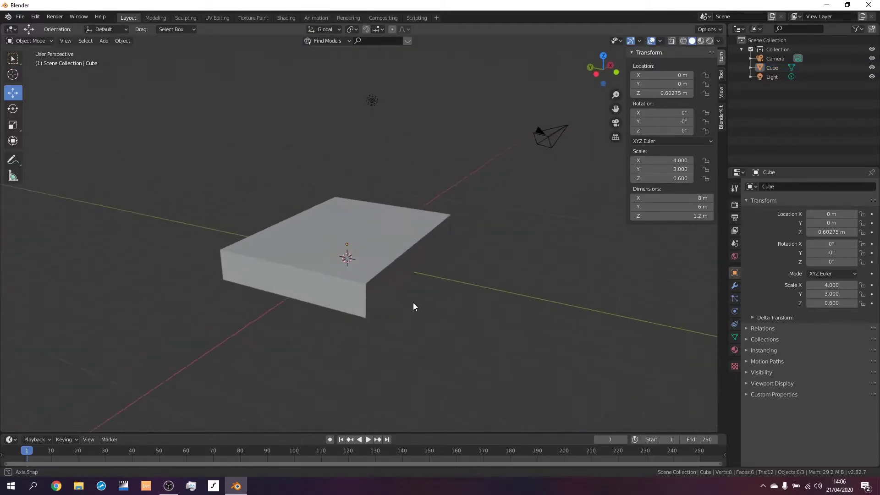
click(389, 261)
middle_drag(389, 262, 411, 285)
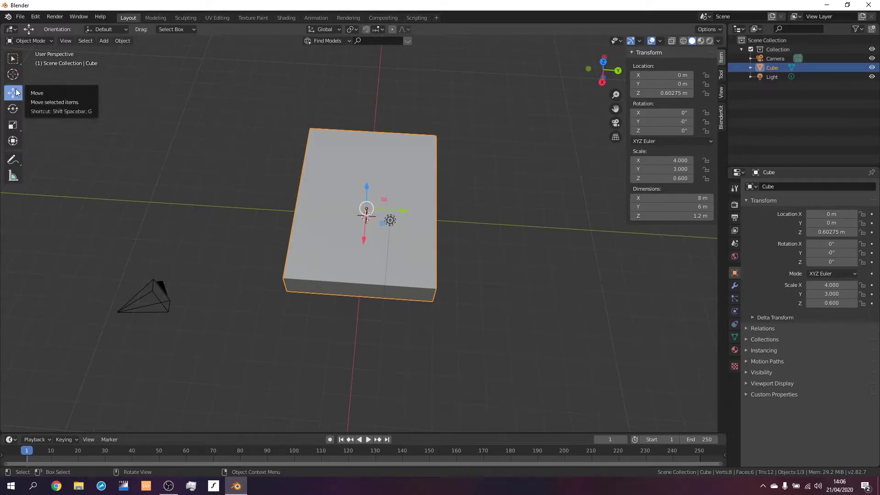
Compare the Rotate, Scale and Transform tool gizmos on the slab and return to the Move tool
click(16, 109)
click(16, 126)
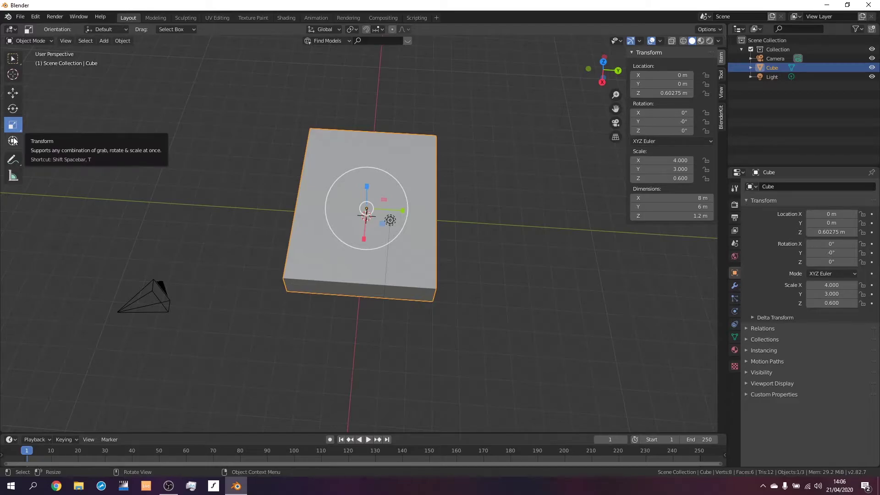
click(13, 141)
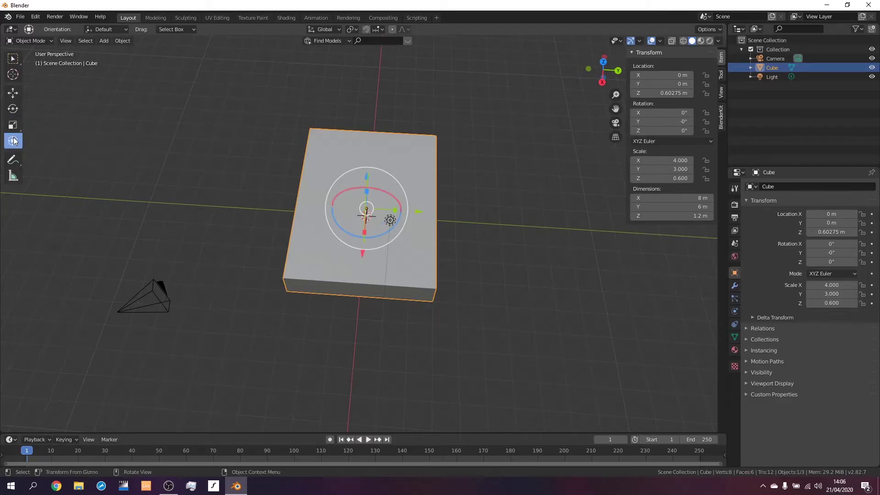
scroll(471, 282, up, 5)
middle_drag(474, 279, 452, 230)
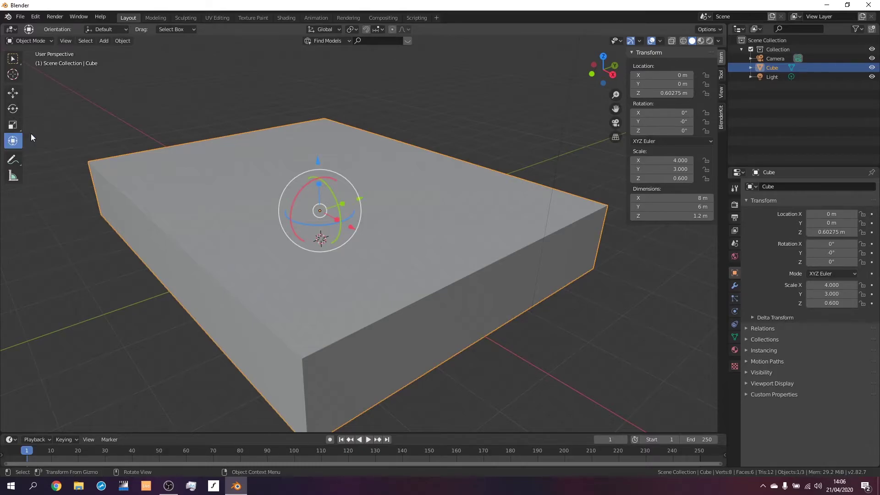
click(13, 93)
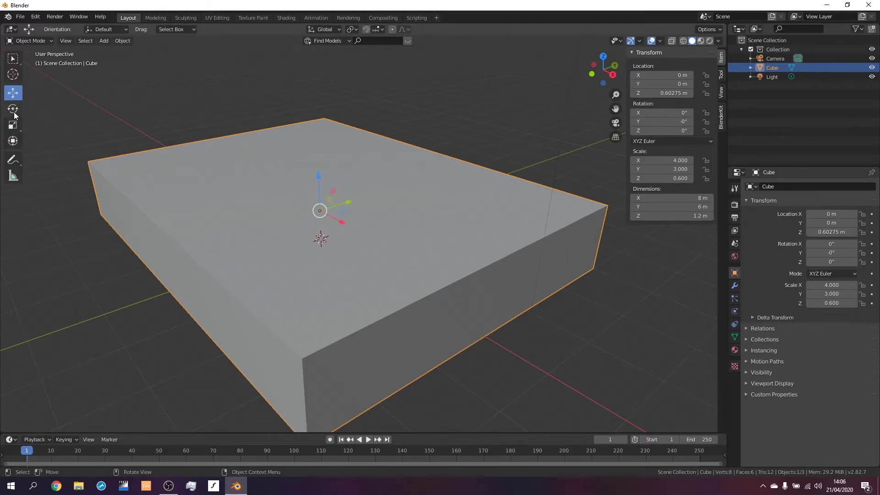
click(16, 104)
click(12, 93)
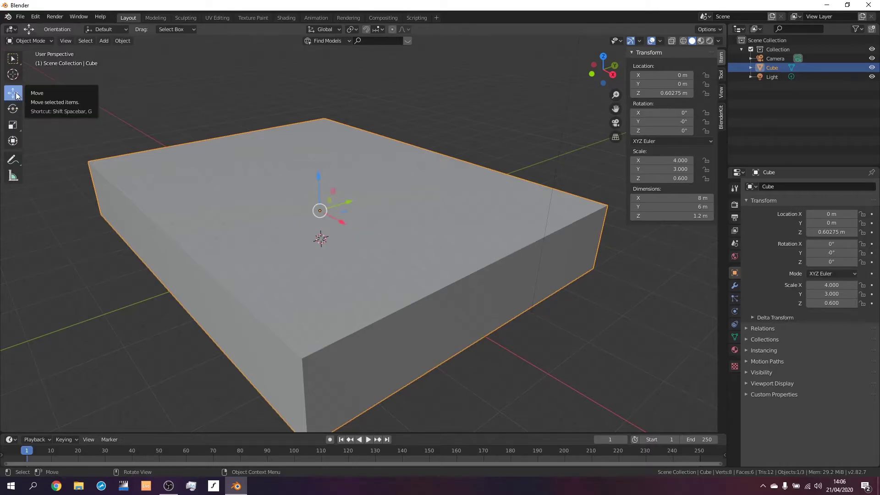
click(13, 125)
scroll(392, 259, down, 6)
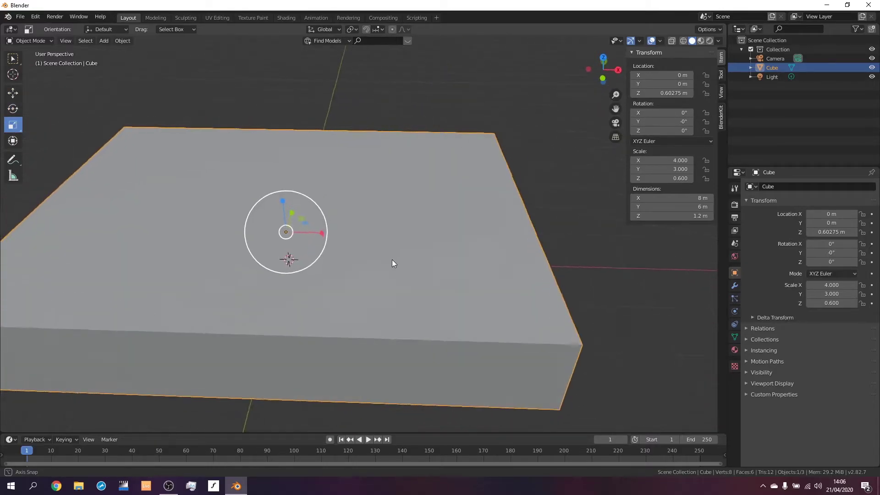
middle_drag(380, 258, 451, 282)
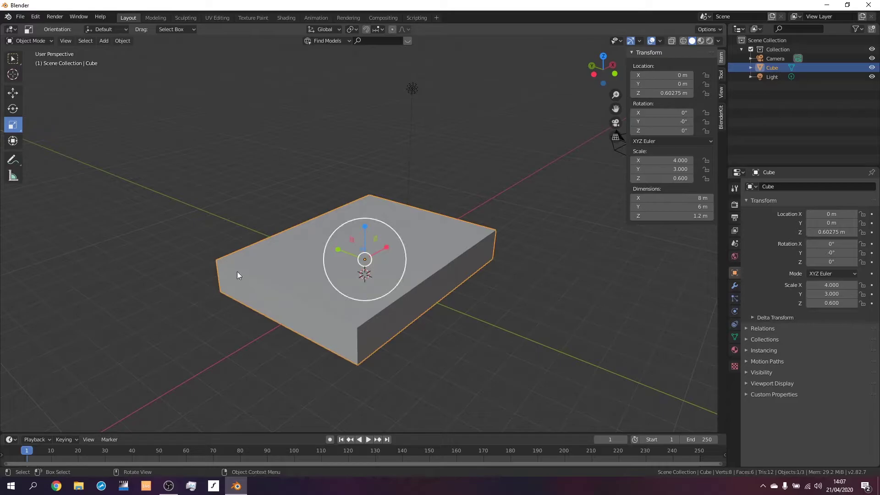
key(shift+space)
key(g)
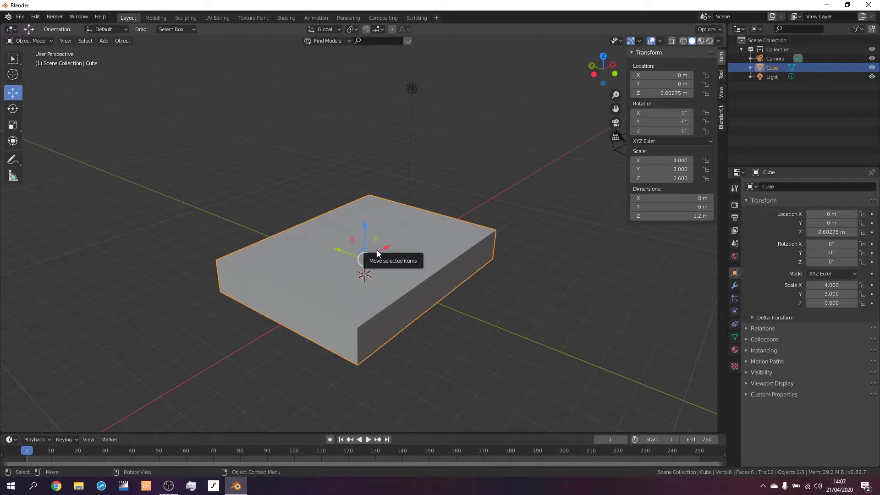
Try duplicating the slab with the copy offset along the Y axis, and delete that copy
key(shift+d)
right_click(342, 202)
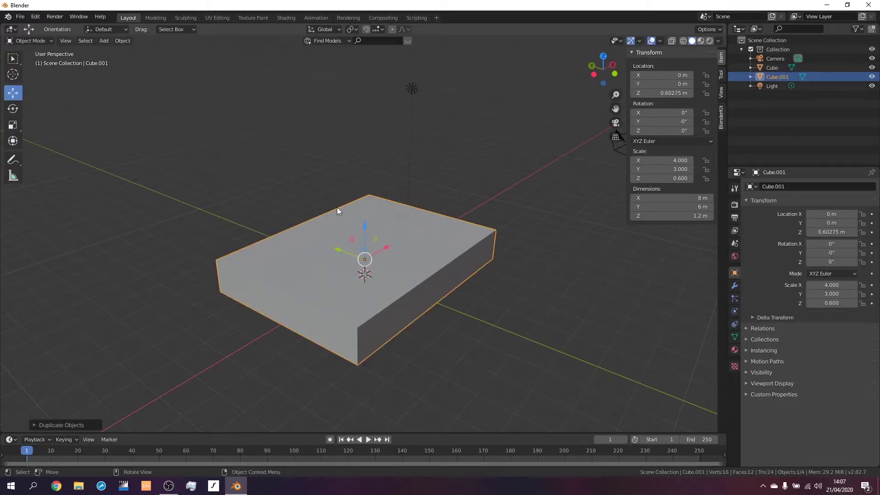
drag(343, 252, 166, 210)
key(x)
click(165, 209)
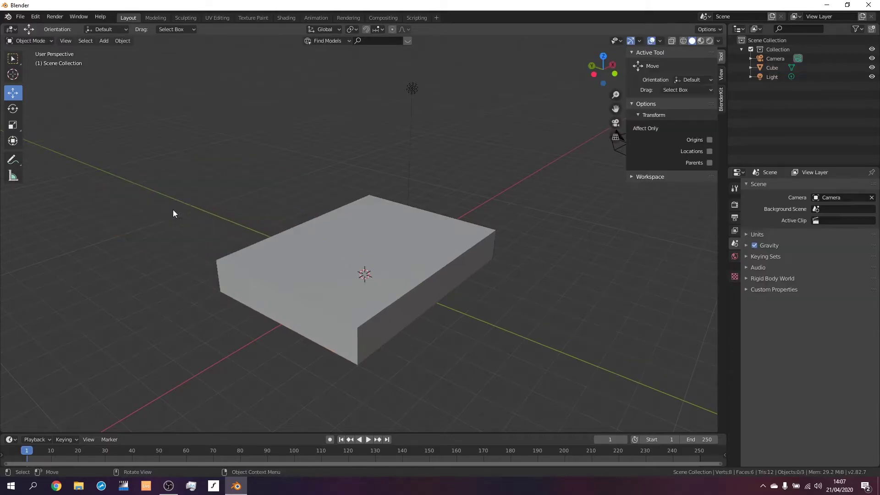
Duplicate the original slab, place the copy freehand on its positive Y side and lower the copy along the Z axis
click(295, 255)
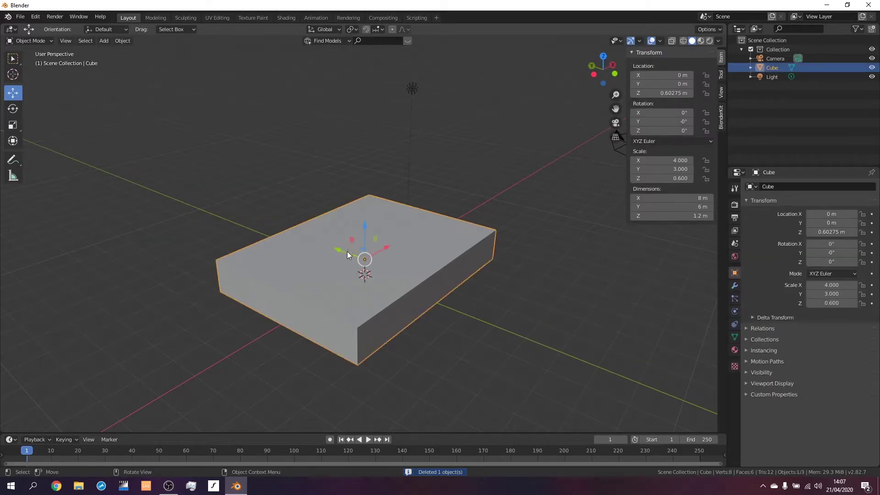
key(shift+d)
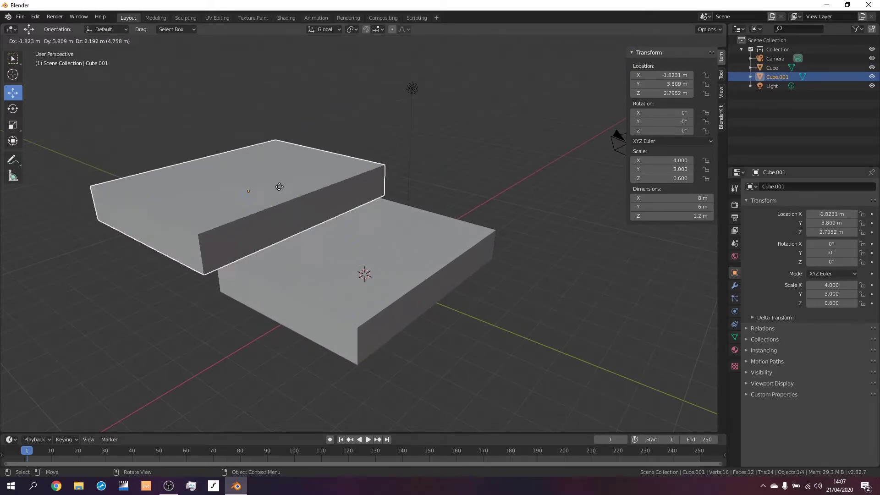
click(223, 169)
drag(211, 111, 183, 225)
Duplicate the copied slab and move the new one to about X -10.45 m, Y 3.76 m, Z 0.72 m
click(177, 207)
middle_drag(177, 208, 548, 313)
key(shift+d)
right_click(472, 238)
drag(477, 203, 381, 152)
drag(365, 114, 312, 150)
Examine the arrangement of the three slabs from several angles and distances
middle_drag(312, 150, 441, 268)
click(367, 288)
middle_drag(367, 288, 394, 261)
middle_drag(226, 334, 321, 261)
scroll(394, 351, up, 3)
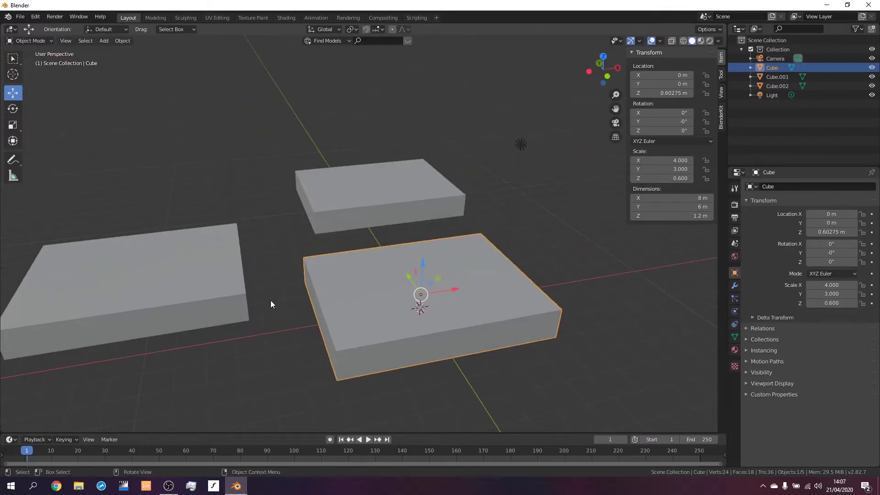
middle_drag(270, 301, 262, 340)
scroll(204, 270, down, 3)
middle_drag(204, 271, 295, 230)
click(346, 292)
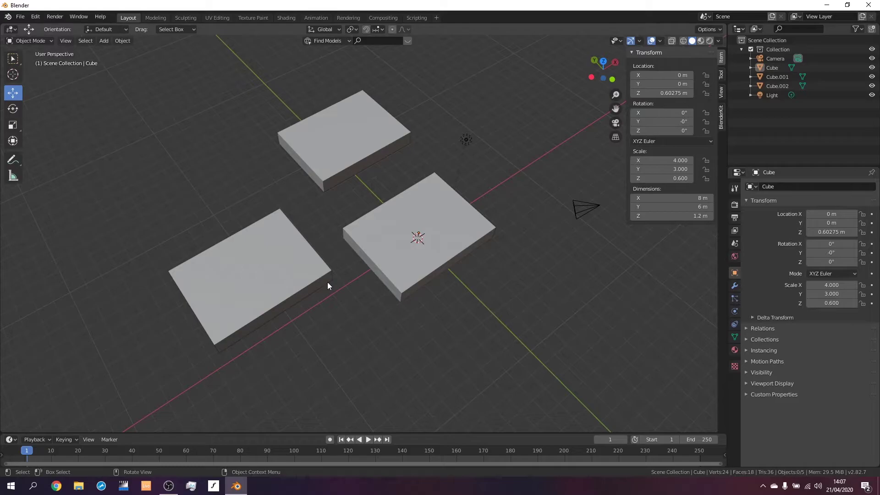
middle_drag(327, 282, 301, 323)
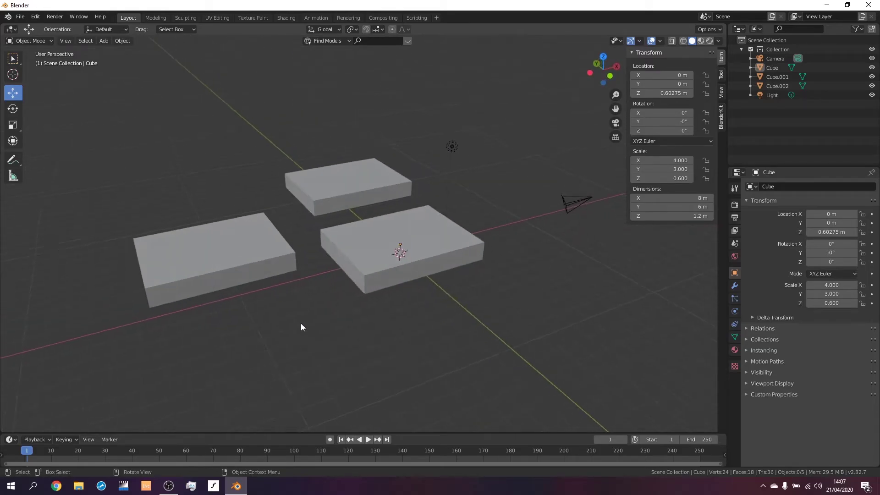
middle_drag(436, 228, 438, 271)
Identify which object name belongs to each slab by selecting Cube, Cube.001 and Cube.002 in turn, ending on Cube.002
click(775, 95)
click(775, 78)
click(774, 69)
click(774, 78)
click(774, 68)
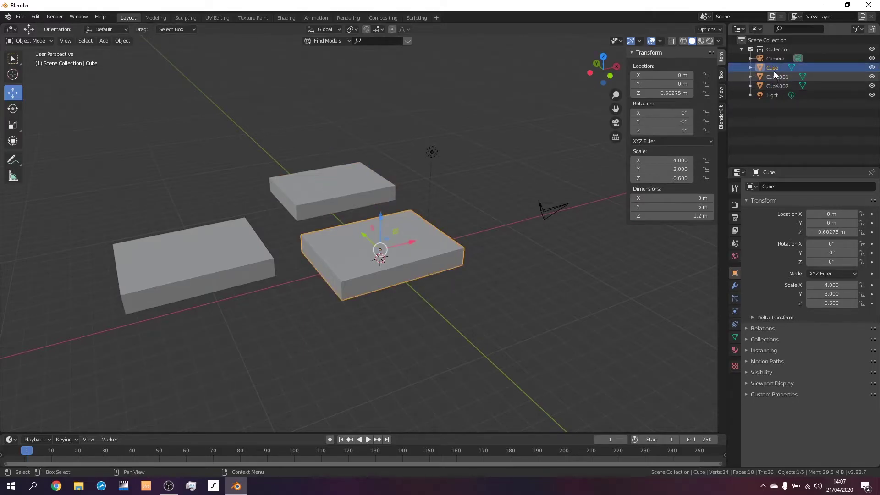
click(771, 76)
click(772, 85)
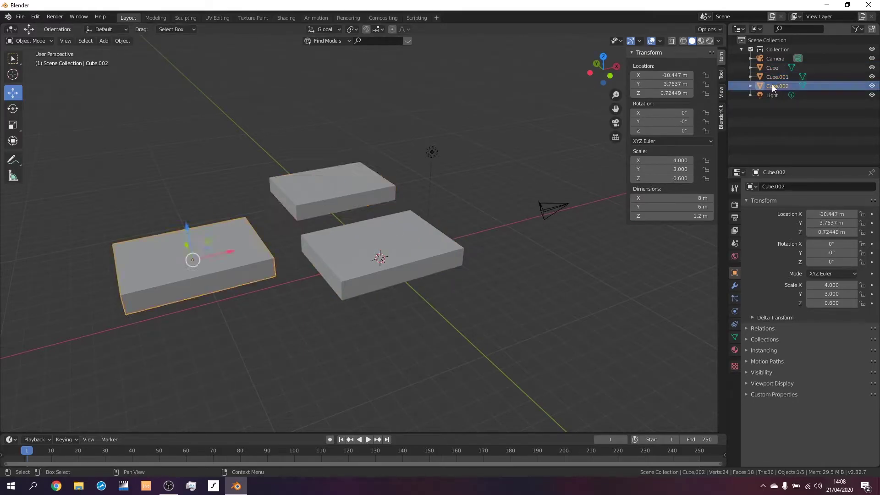
click(773, 68)
click(769, 77)
click(414, 232)
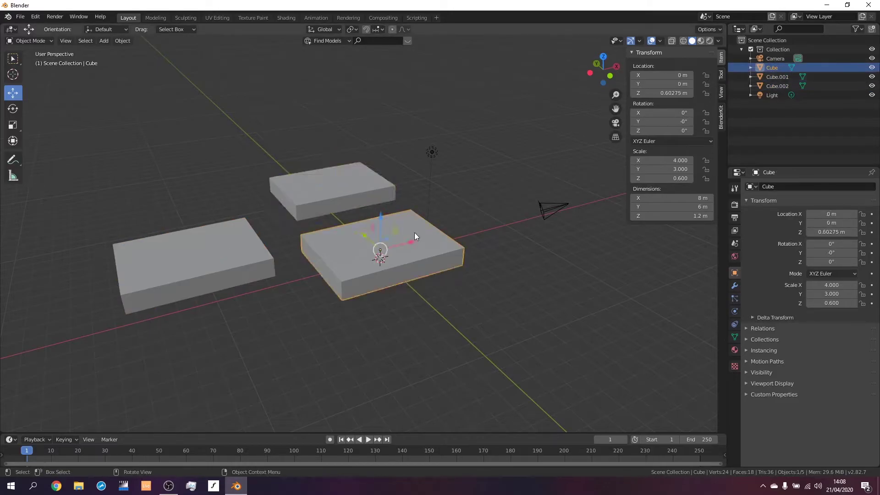
click(778, 86)
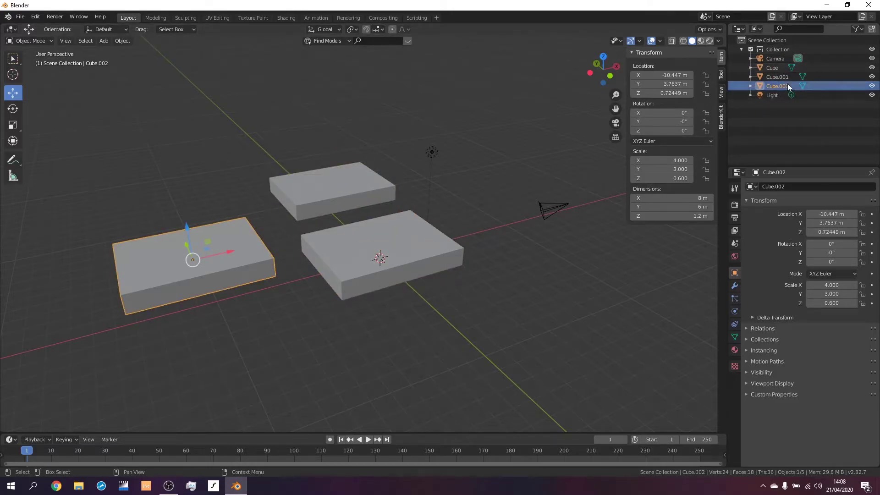
Recheck the slab names by selecting Cube.001, Cube and Cube.002 in the scene's object list
click(776, 76)
click(776, 68)
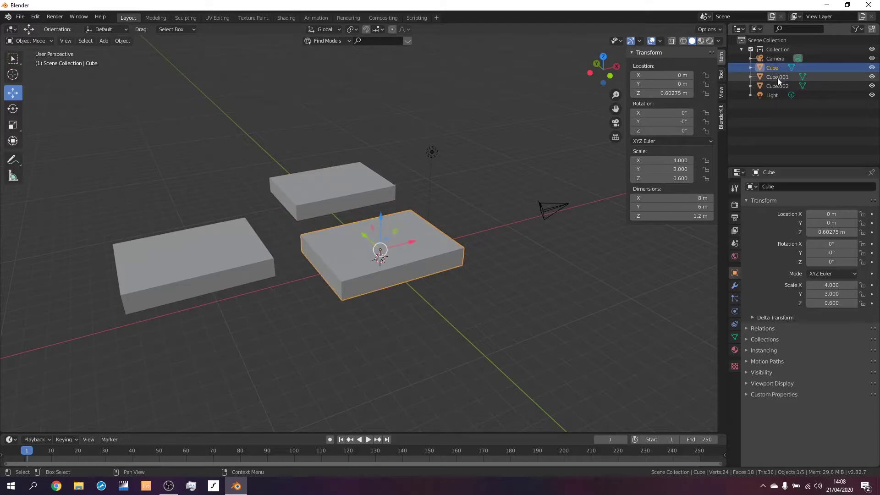
click(777, 78)
click(779, 85)
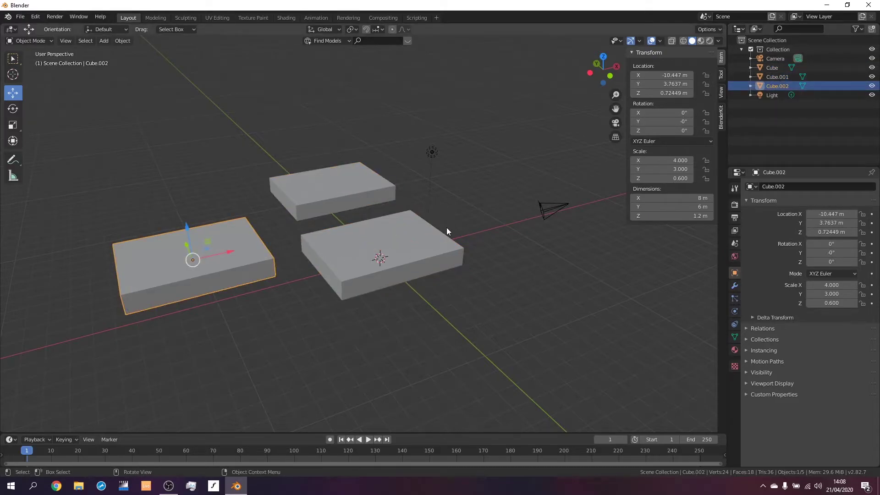
Select every object in the scene at once, then clear the whole selection
key(a)
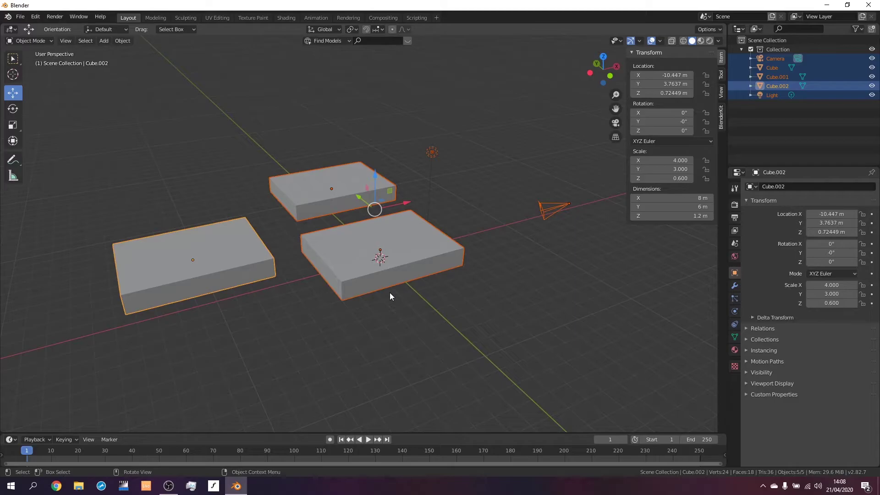
key(alt+a)
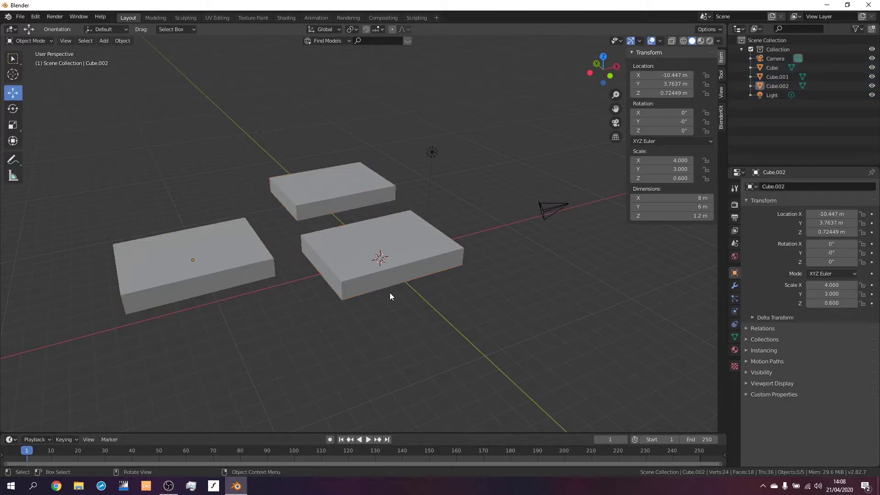
middle_drag(361, 266, 430, 286)
middle_drag(472, 324, 458, 312)
Practise selecting the three slabs individually in the viewport and deselecting by picking empty space
click(399, 261)
click(265, 321)
click(343, 208)
click(480, 248)
click(501, 339)
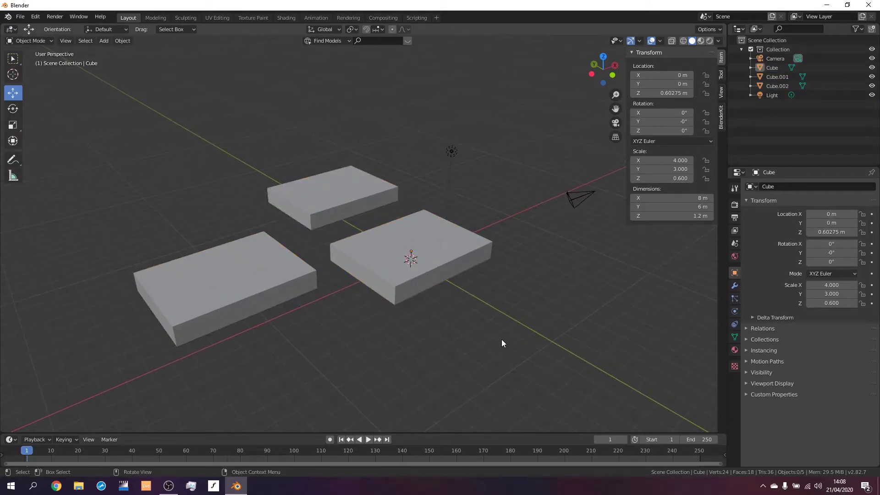
click(356, 205)
click(396, 108)
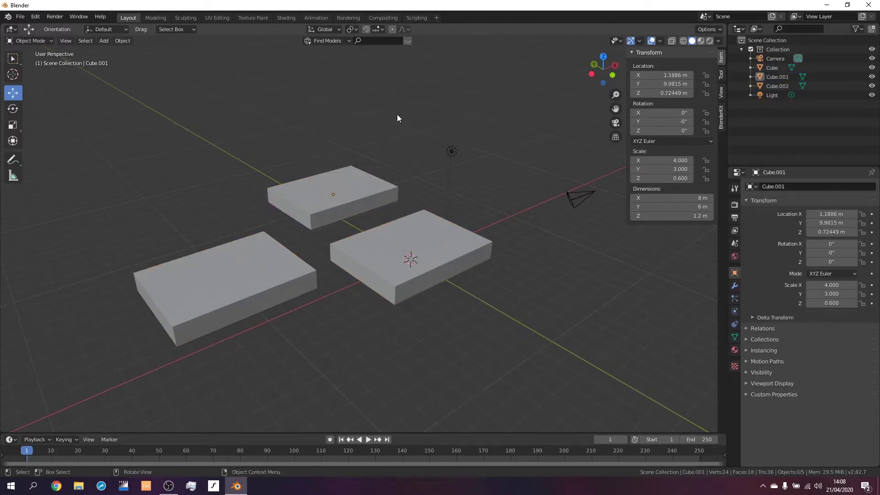
middle_drag(538, 282, 518, 287)
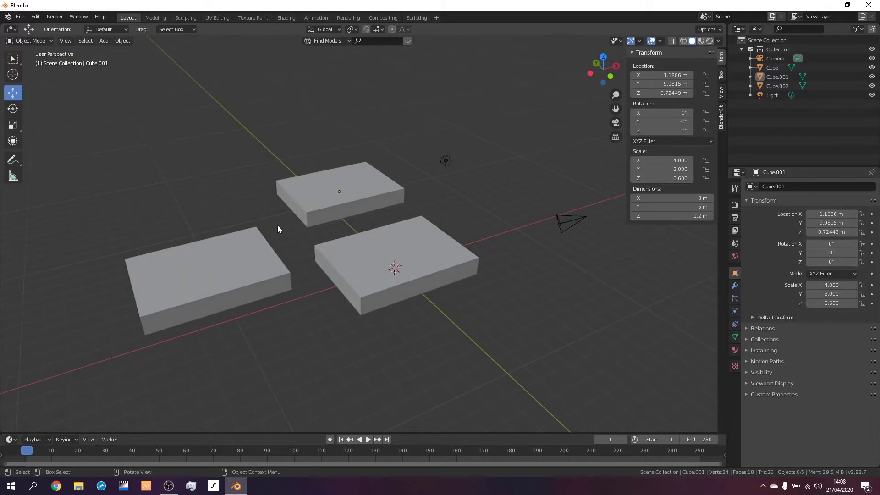
Delete the Cube.002 slab from the scene
click(218, 276)
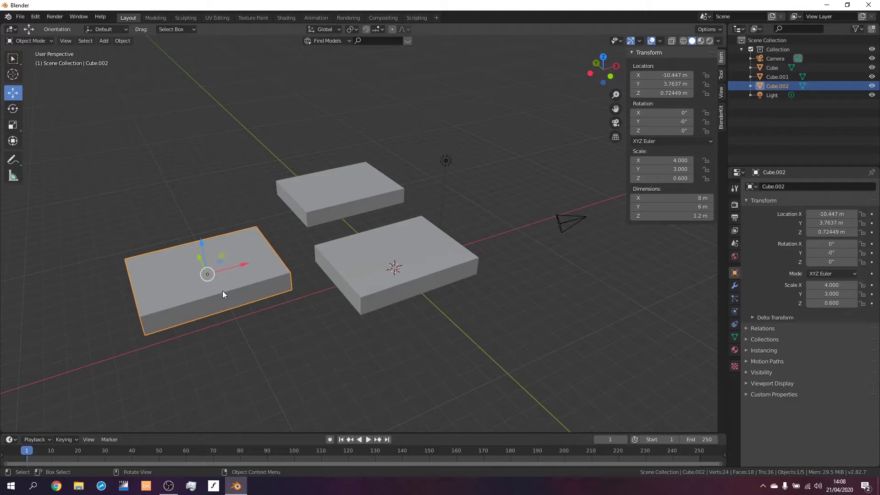
key(x)
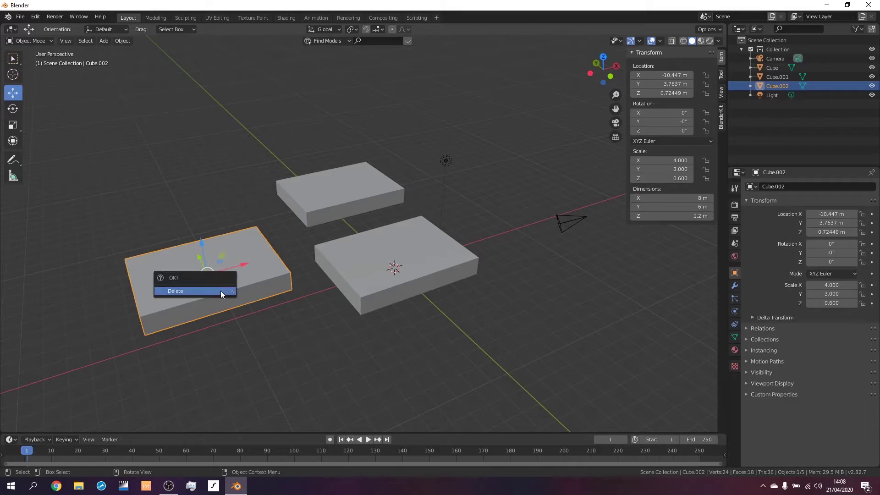
click(221, 290)
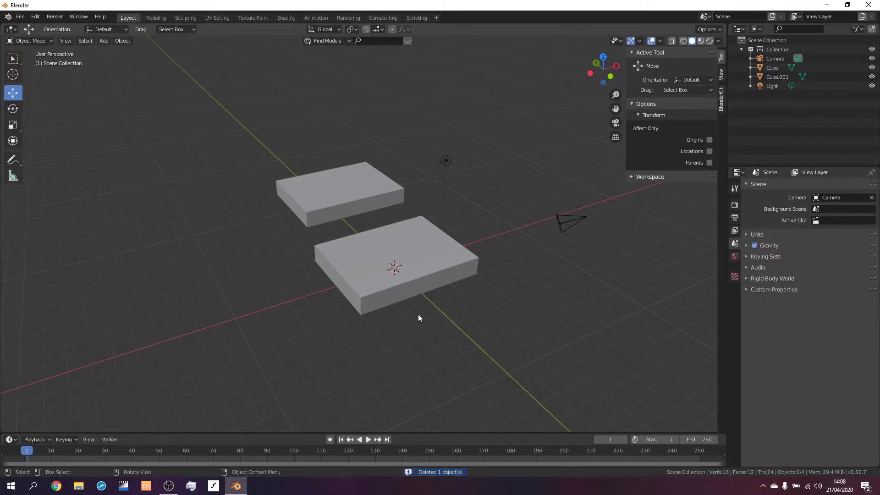
Select all remaining objects, including the camera and light, and delete them to empty the scene
key(a)
key(x)
click(408, 272)
middle_drag(407, 270, 660, 188)
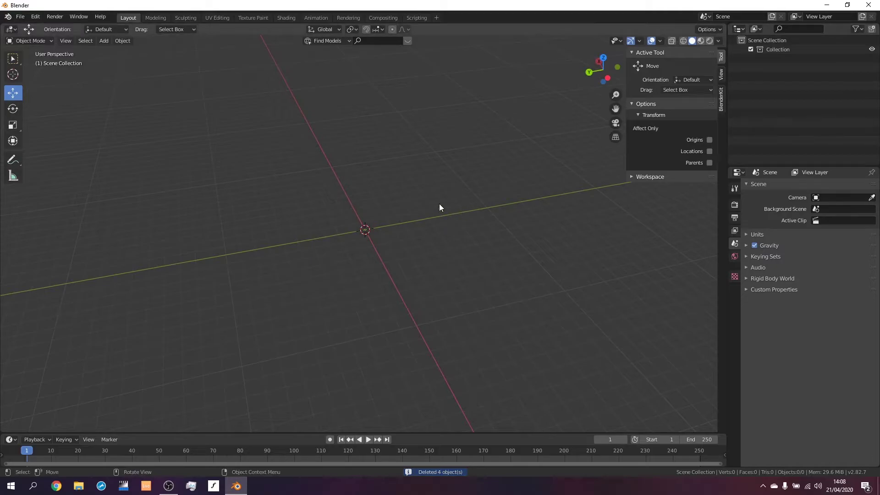
middle_drag(474, 291, 445, 302)
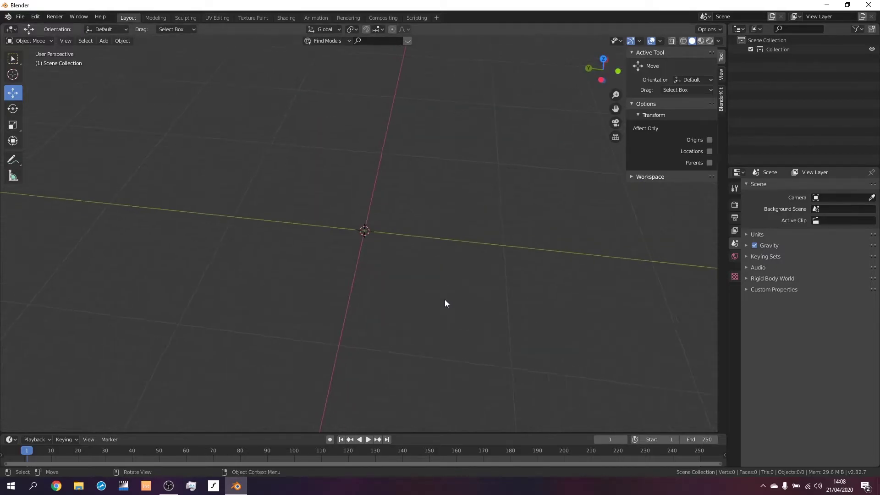
Add a plane mesh at the origin of the empty scene
click(129, 39)
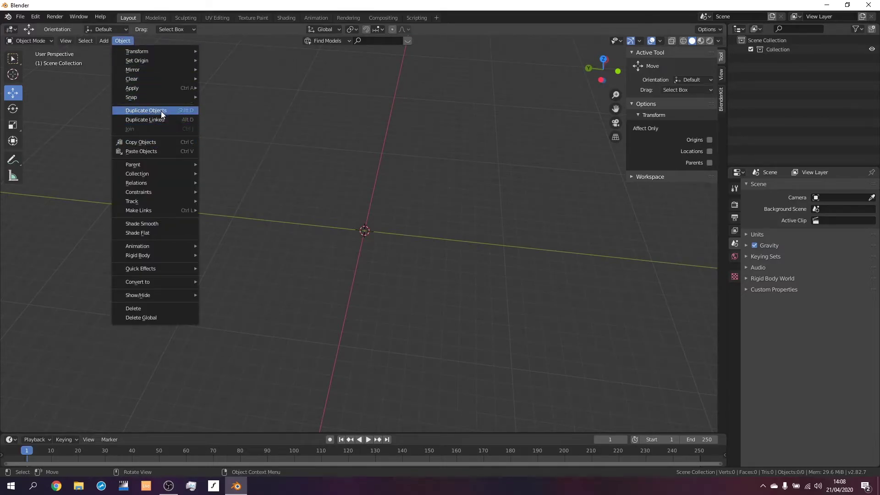
mouse_move(105, 42)
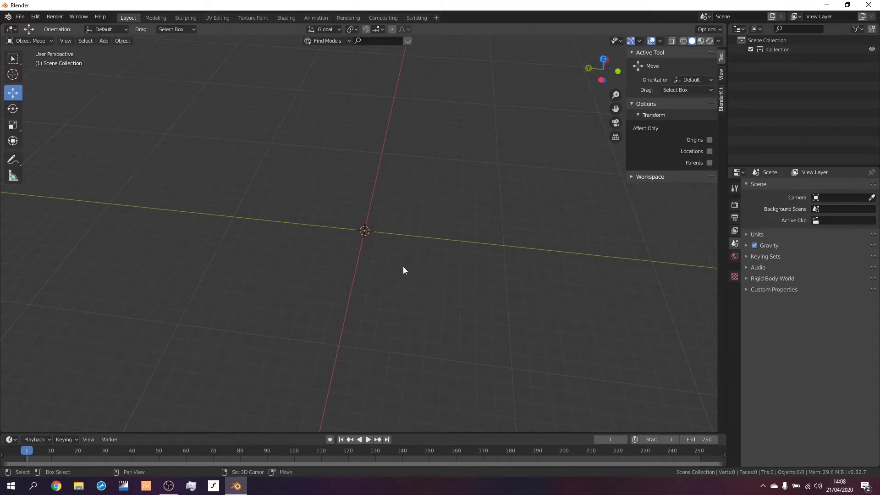
key(shift+a)
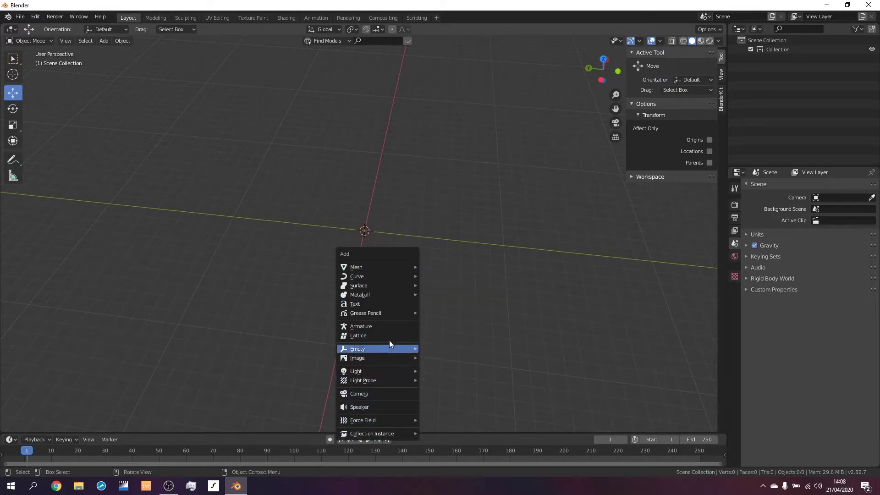
click(103, 41)
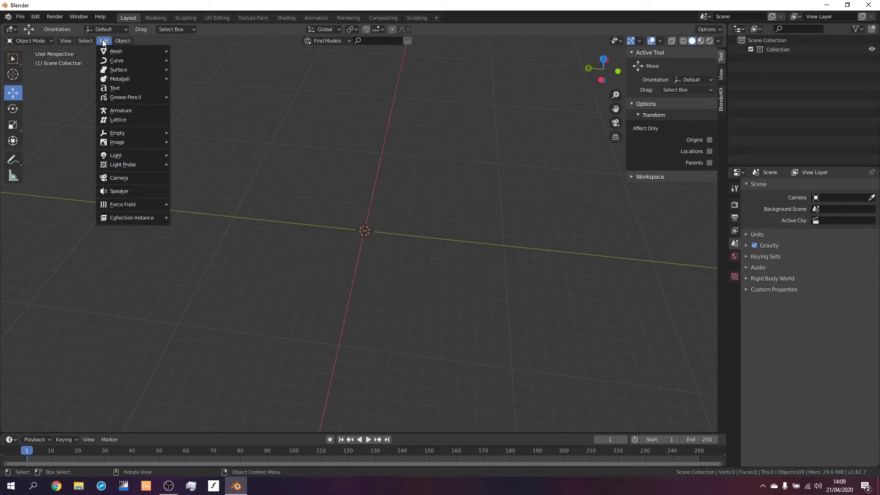
mouse_move(132, 56)
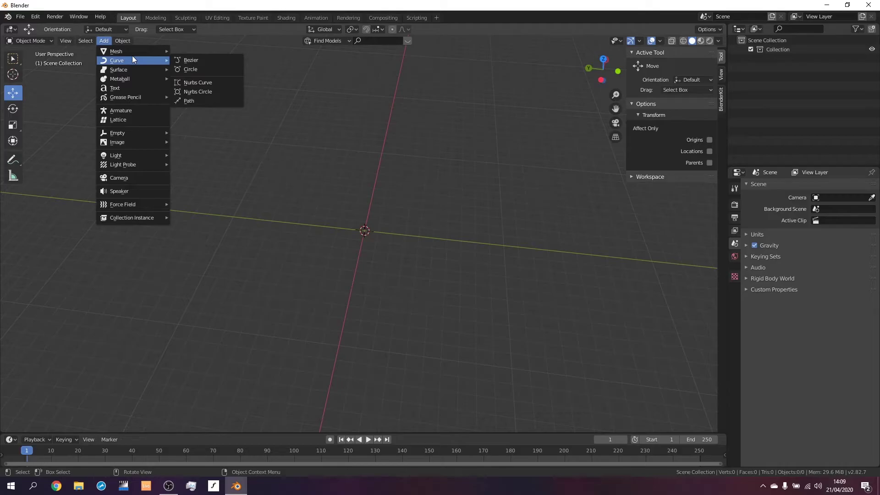
click(181, 50)
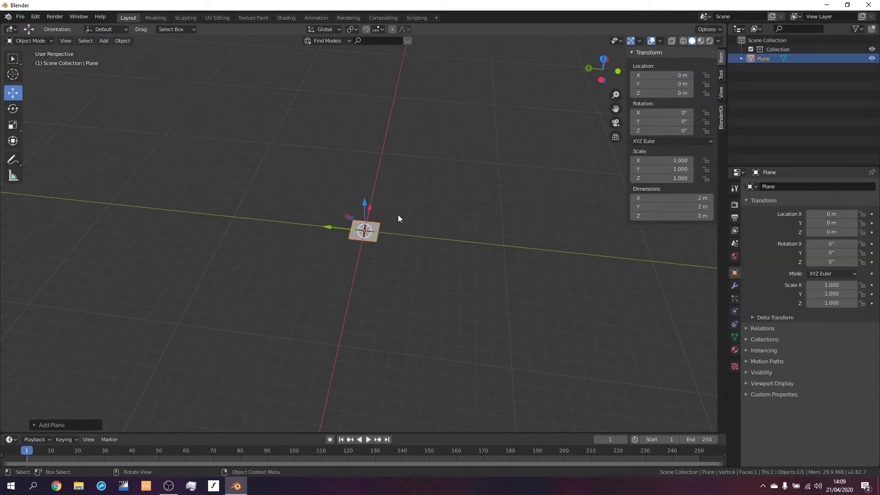
Set the plane's X and Y dimensions to 30 m each
scroll(366, 247, up, 4)
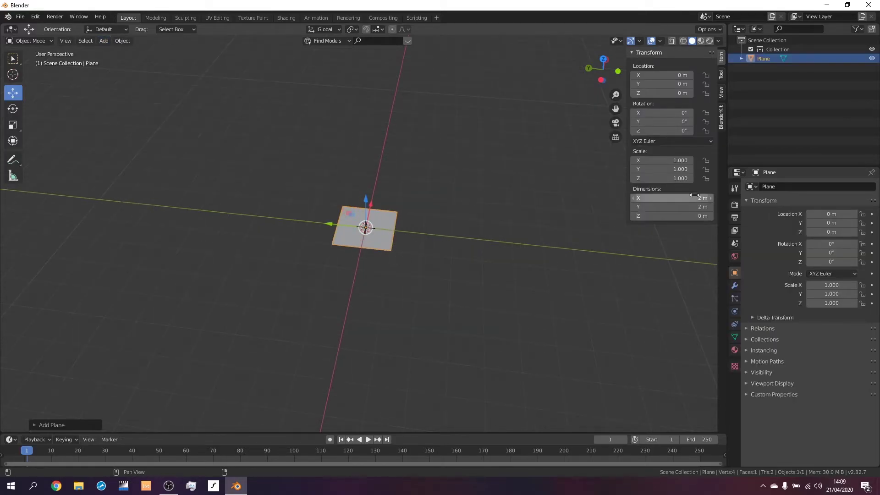
scroll(419, 292, up, 4)
middle_drag(419, 293, 301, 342)
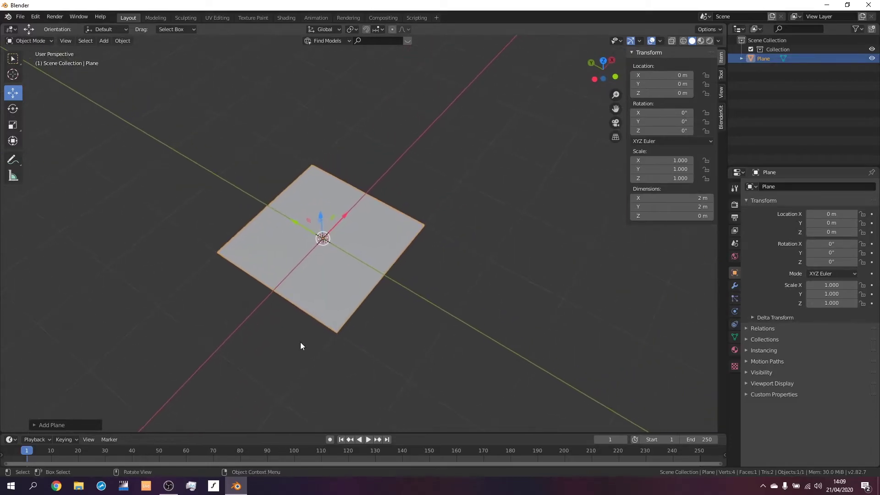
click(695, 197)
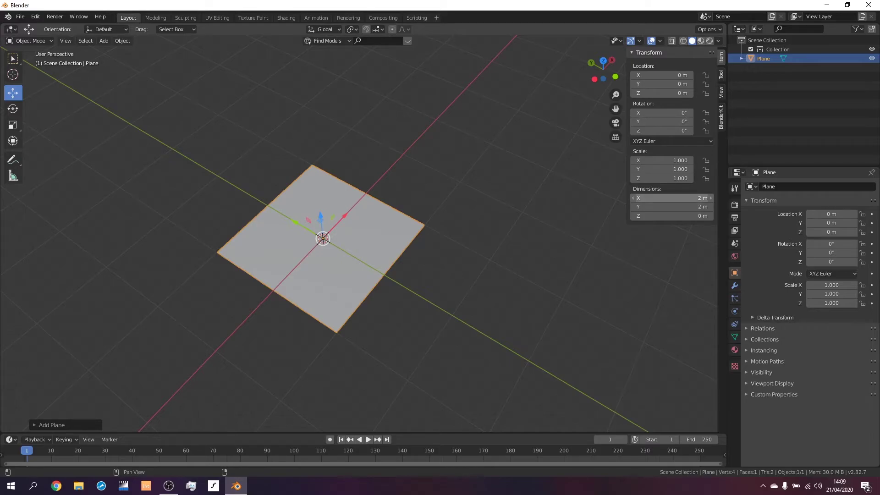
text(30)
key(Return)
click(691, 206)
text(30)
key(Return)
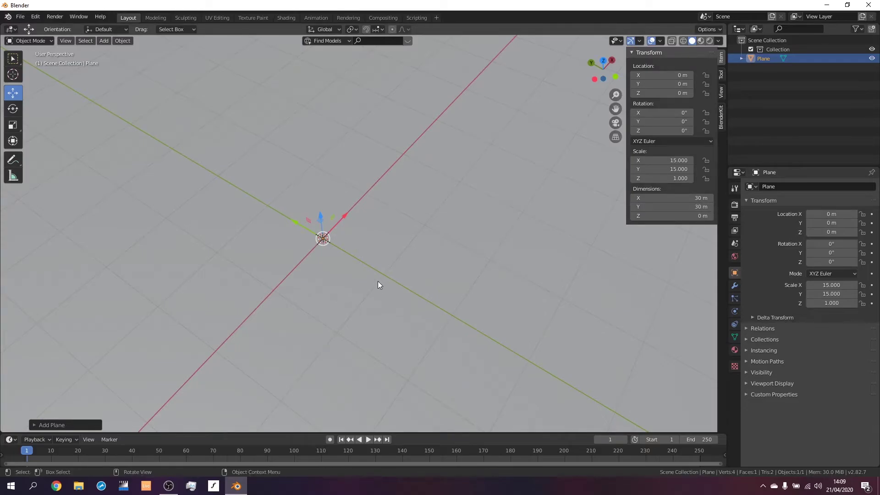
Examine the enlarged plane from several angles and distances, toggling its selection and leaving it deselected
scroll(317, 229, down, 4)
scroll(317, 228, down, 5)
scroll(317, 228, up, 3)
middle_drag(317, 228, 533, 298)
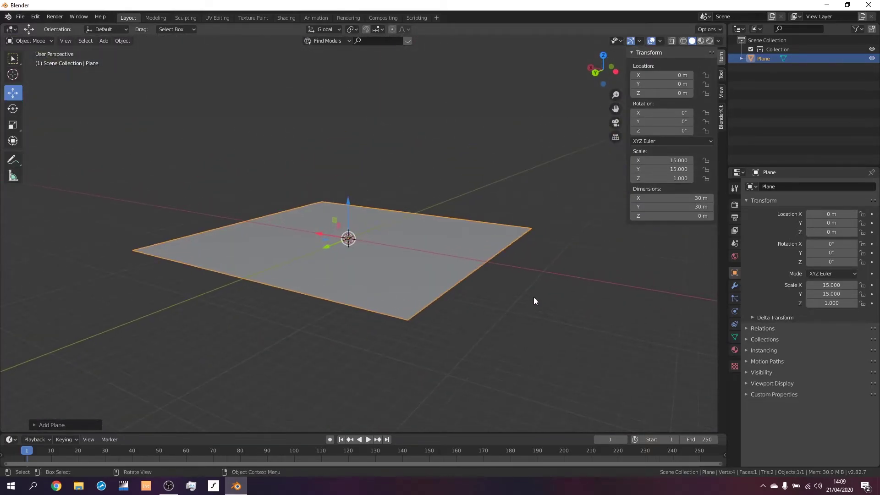
click(534, 298)
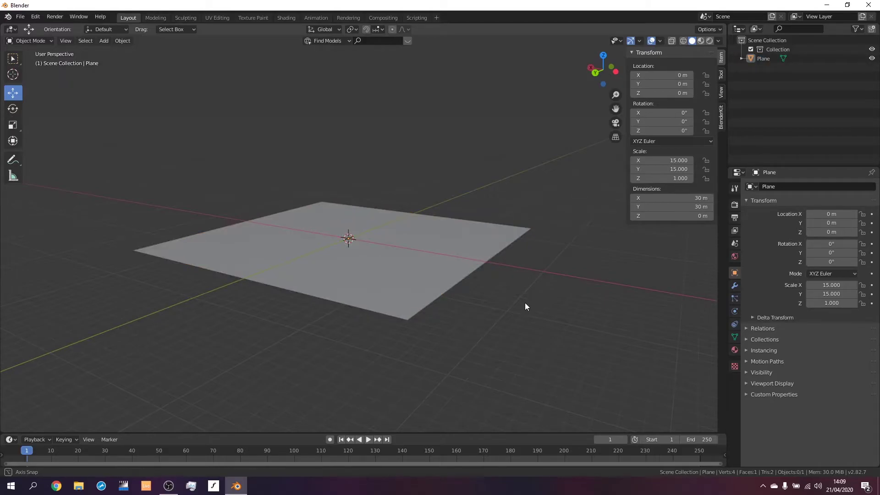
middle_drag(524, 305, 491, 315)
click(436, 285)
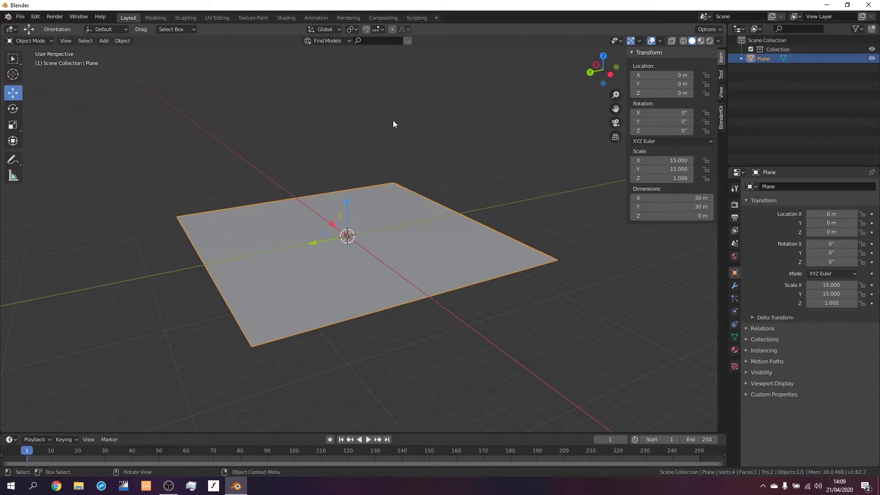
click(485, 177)
Add a cube mesh at the centre of the plane and move it along the X axis to about 1.04 m
middle_drag(507, 212, 436, 265)
key(shift+a)
mouse_move(435, 250)
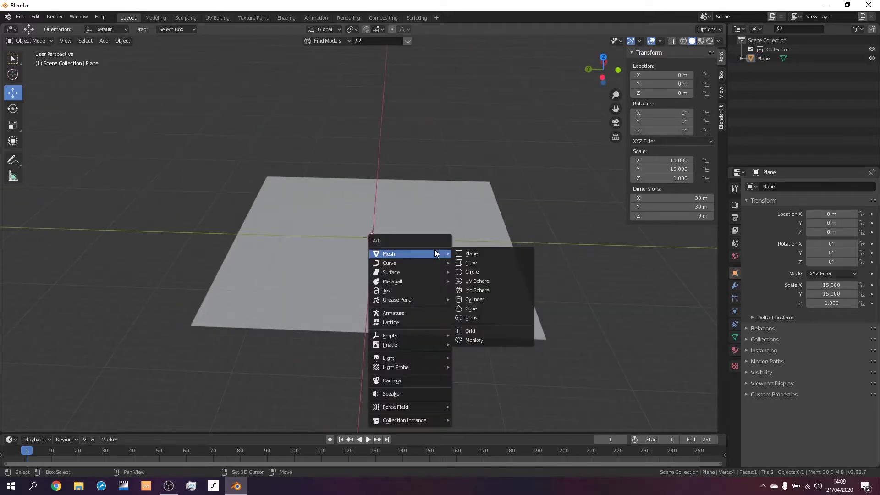
click(476, 261)
scroll(472, 263, up, 3)
middle_drag(466, 265, 410, 263)
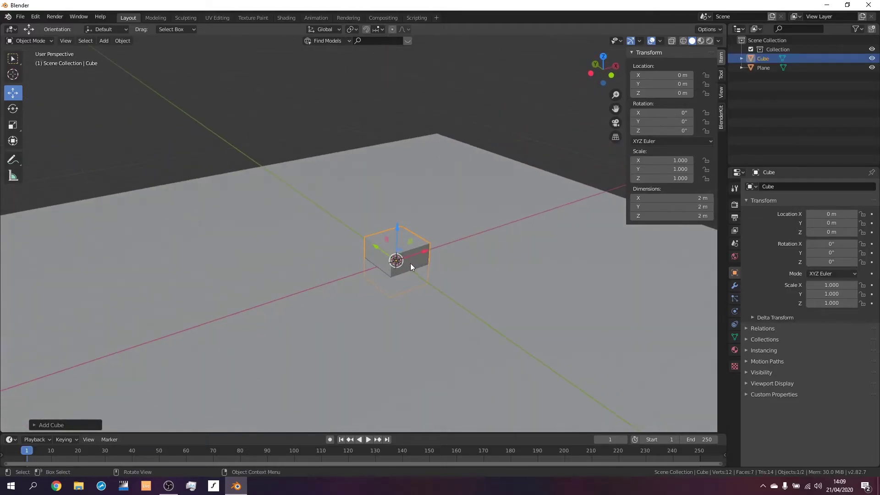
drag(424, 251, 443, 243)
middle_drag(443, 244, 343, 215)
scroll(343, 215, up, 2)
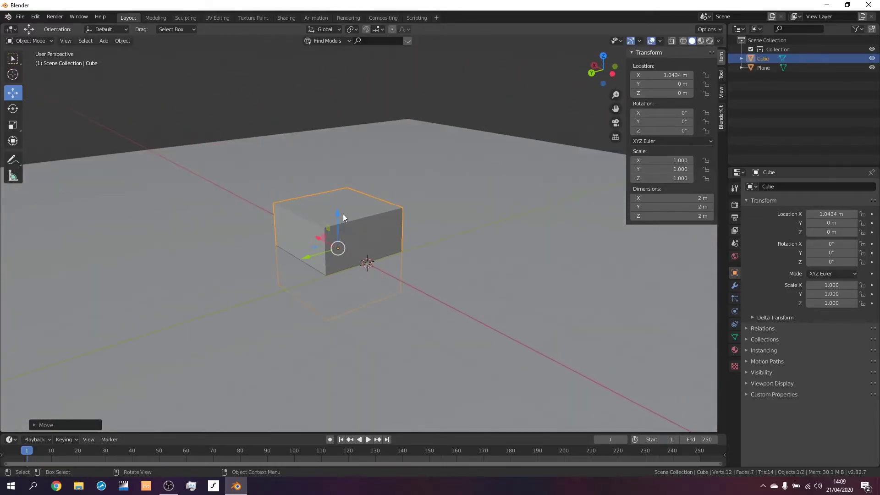
Delete the cube, leaving only the plane in the scene
key(x)
click(388, 266)
scroll(388, 266, down, 2)
middle_drag(388, 265, 366, 266)
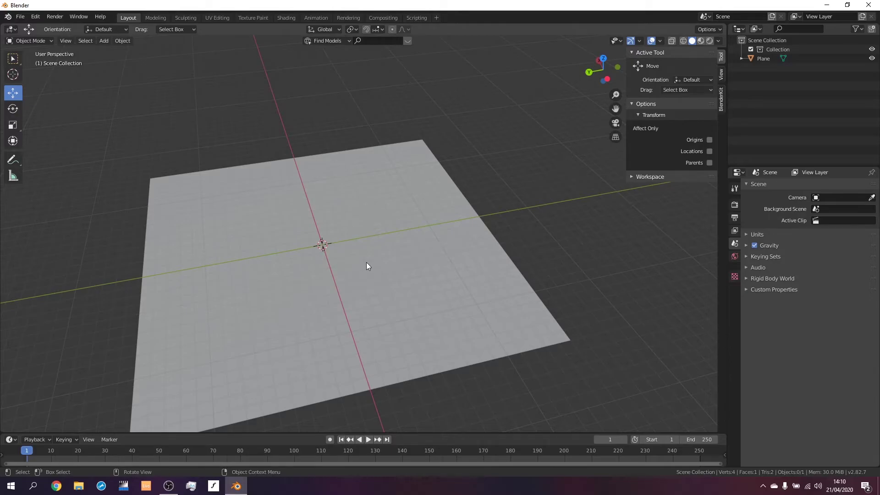
Select the plane, view it from another angle and farther away, and deselect it
click(366, 266)
middle_drag(523, 337, 481, 334)
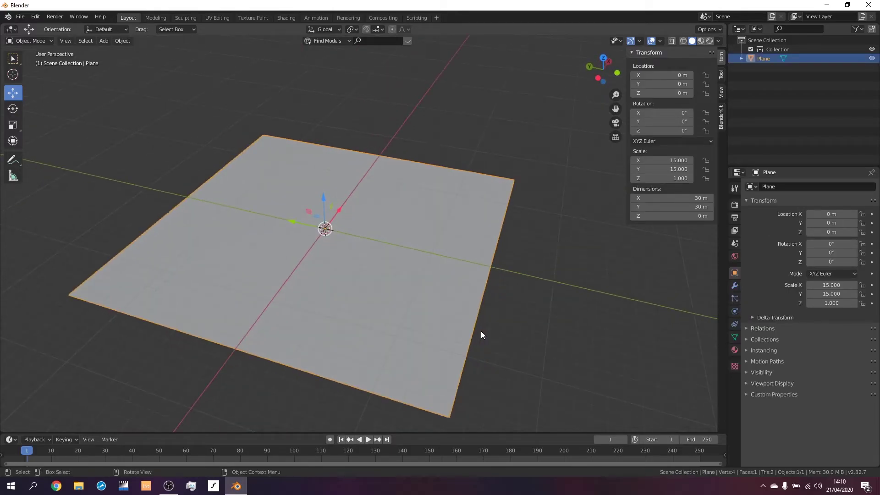
scroll(462, 236, down, 3)
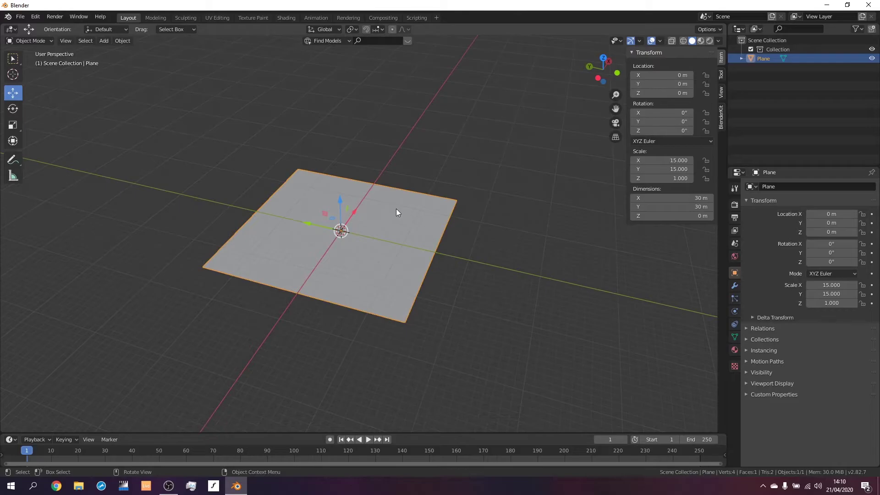
click(461, 270)
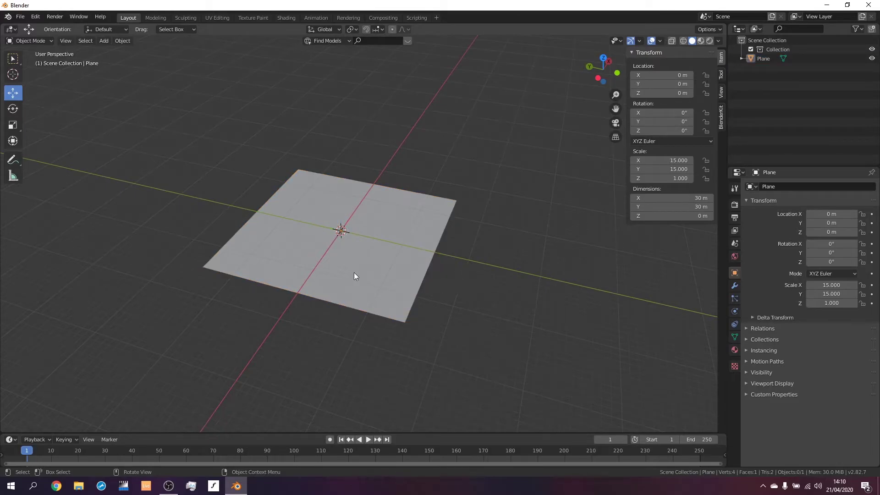
Open the recent file Gallery Property Event.blend, discarding the changes to the untitled practice scene
click(24, 19)
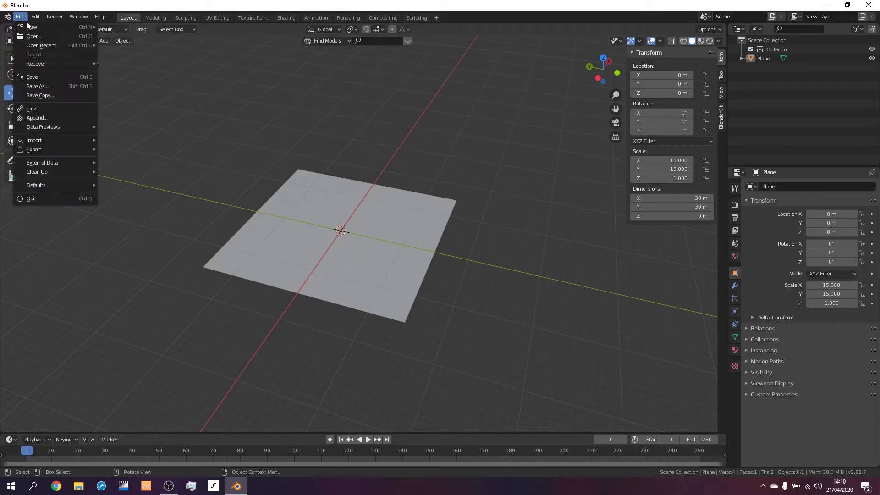
mouse_move(40, 49)
click(131, 45)
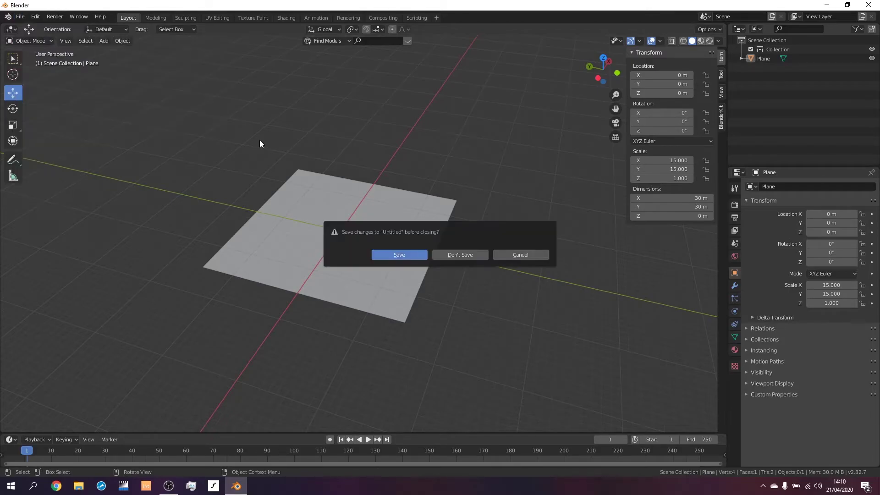
click(469, 252)
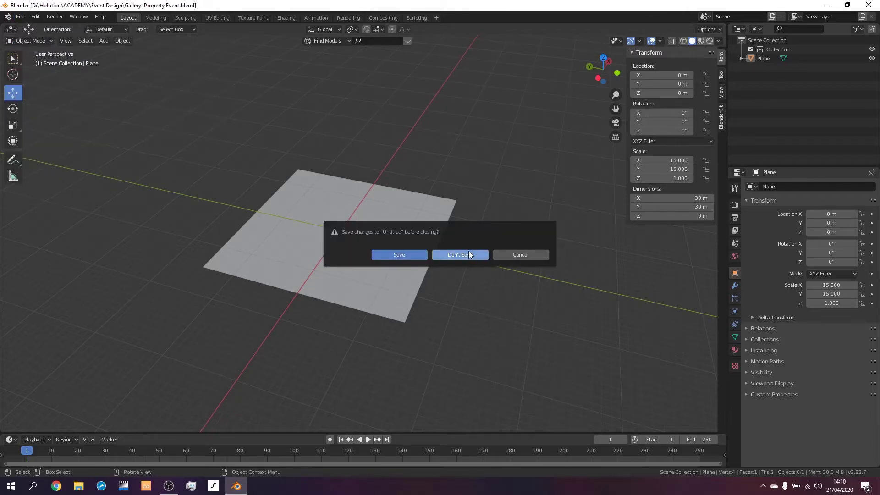
Inspect the sound equipment up close, selecting the RCF sub, the AMPEG amplifier and the JCM 800 amplifier in turn
scroll(362, 362, up, 5)
middle_drag(380, 264, 359, 267)
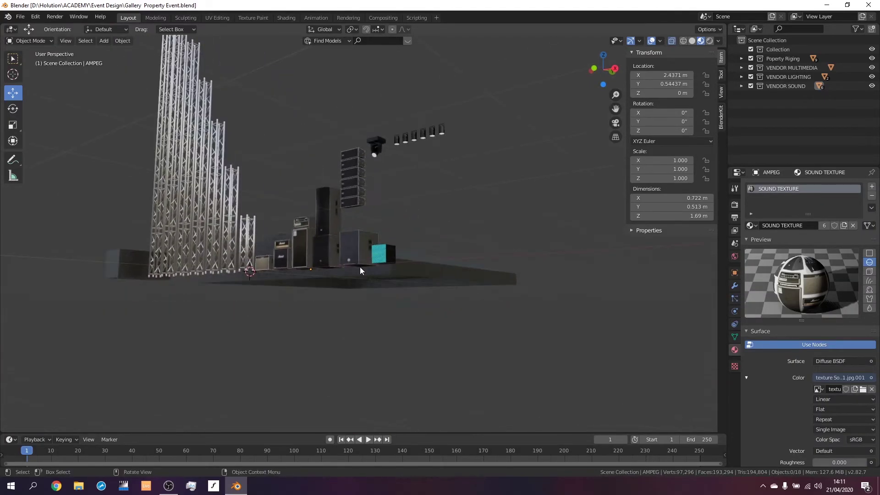
scroll(359, 271, up, 4)
middle_drag(309, 250, 347, 290)
click(450, 309)
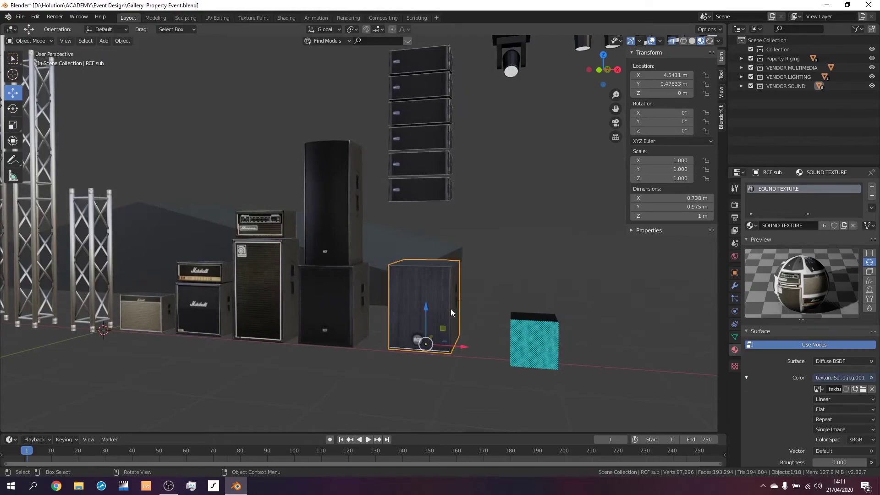
scroll(477, 355, up, 3)
click(283, 352)
click(163, 303)
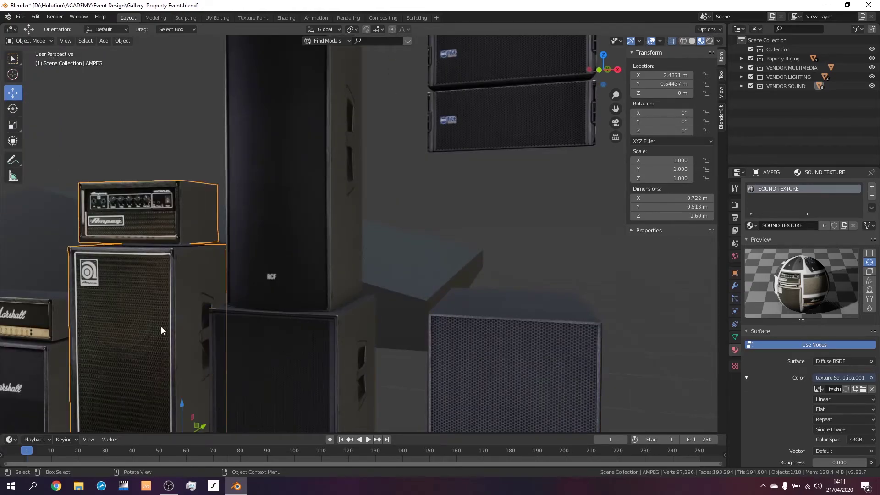
scroll(160, 326, down, 4)
click(166, 309)
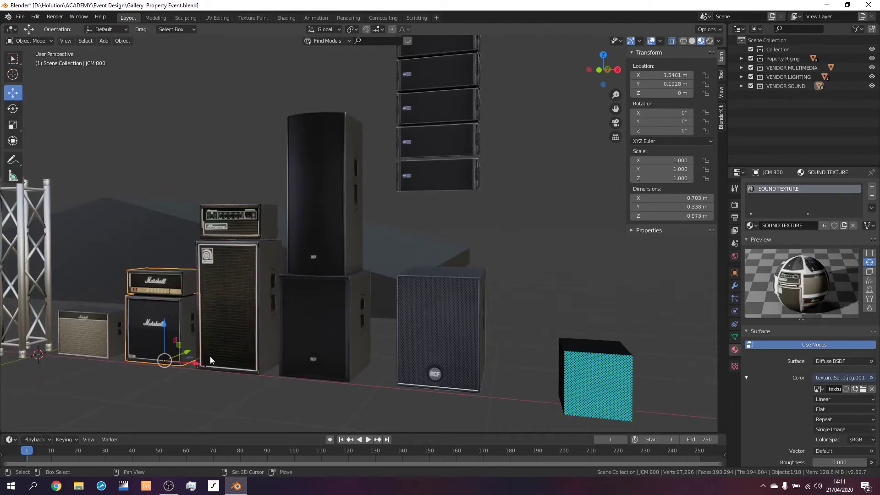
Select the LED cabinet beside the RCF sub and set its Z dimension to 0.45 m
scroll(321, 345, down, 2)
scroll(362, 371, up, 5)
click(400, 343)
mouse_move(400, 342)
middle_down()
mouse_move(323, 372)
mouse_move(235, 364)
mouse_move(415, 337)
middle_up()
scroll(414, 337, up, 4)
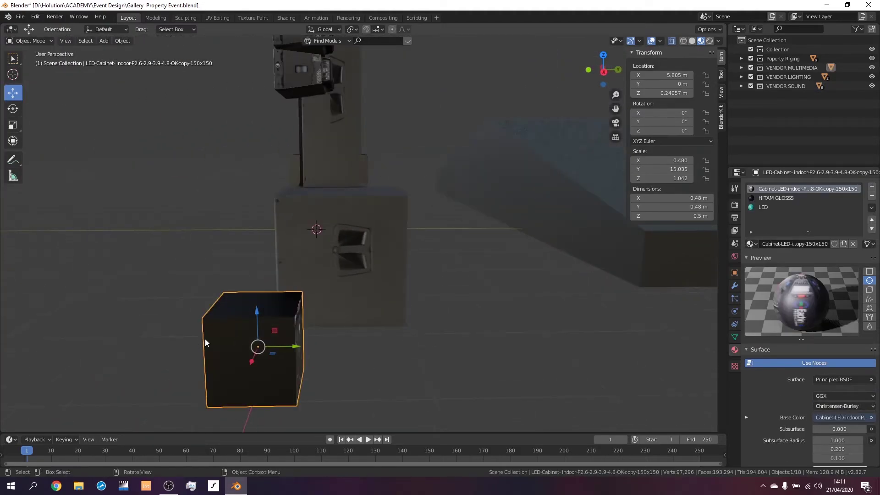
mouse_move(672, 215)
mouse_down()
mouse_move(642, 215)
mouse_move(672, 216)
mouse_up()
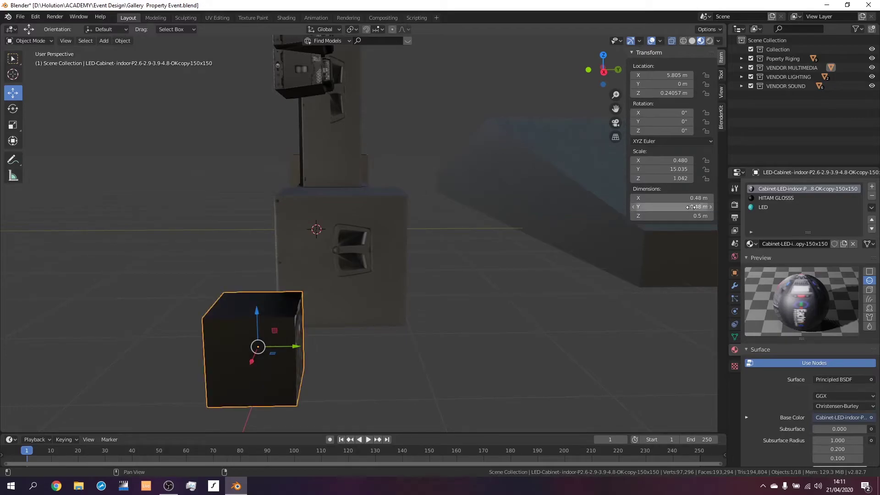
click(692, 216)
text(0.45)
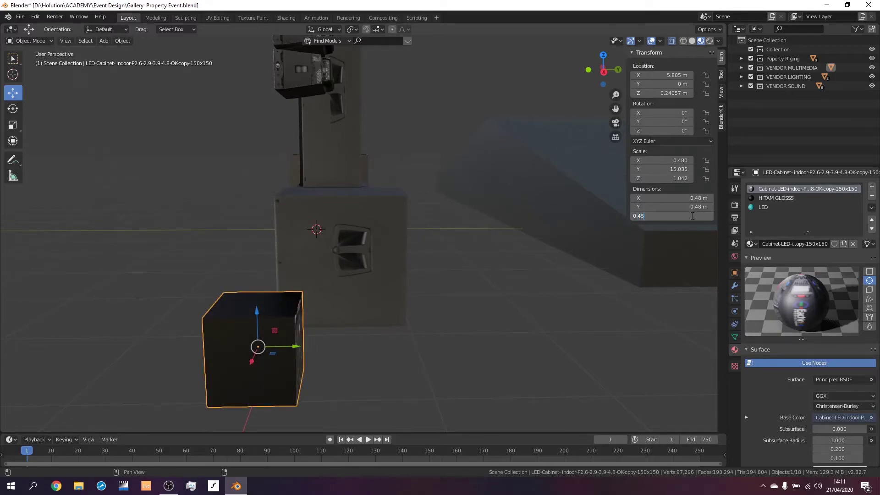
key(Return)
Set the LED cabinet's Y dimension to 5 cm
key(KP_Decimal)
click(684, 206)
text(5cm)
key(Return)
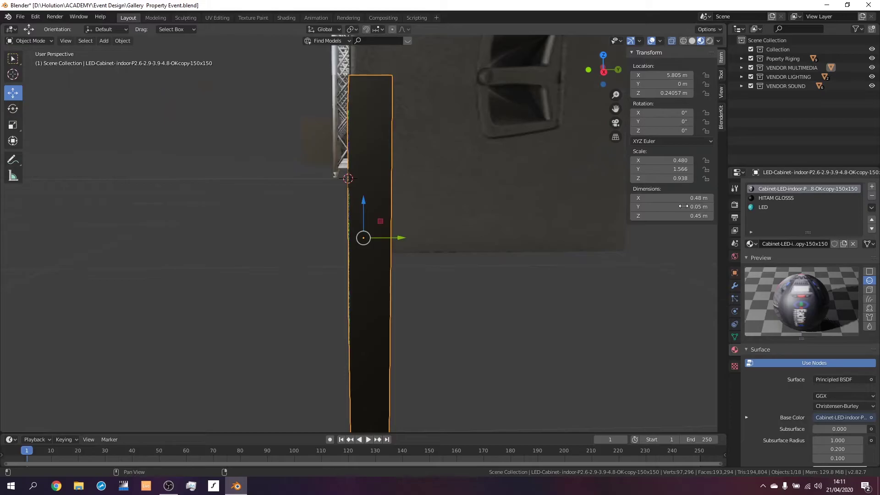
Examine the RCF sub and the hanging line array from several angles, then deselect everything and view the whole equipment row
middle_drag(298, 256, 362, 200)
click(191, 303)
click(395, 164)
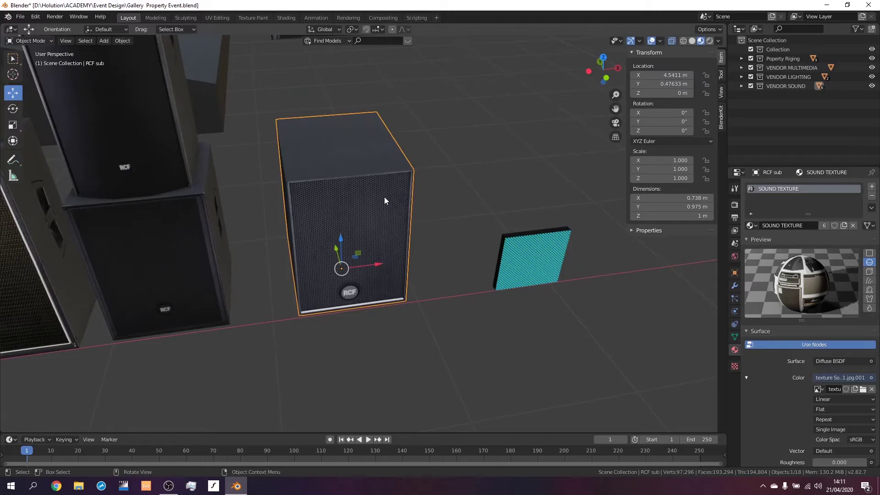
scroll(384, 197, down, 5)
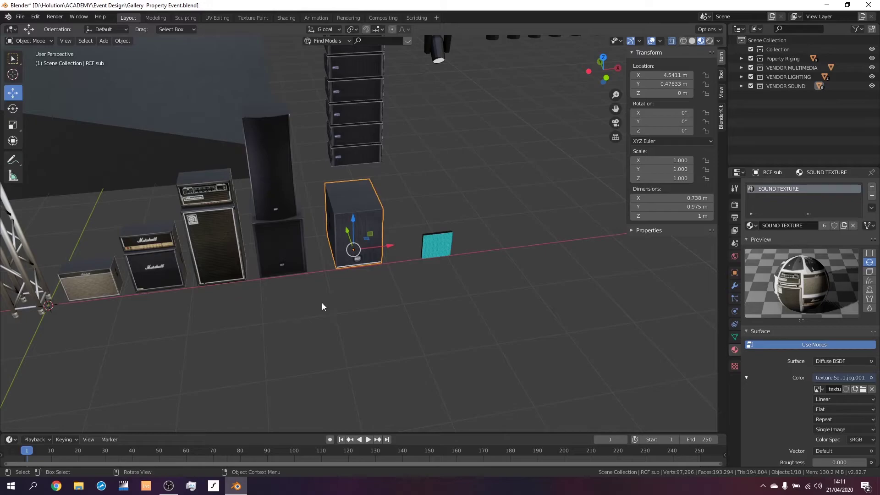
middle_drag(394, 149, 346, 292)
click(342, 233)
scroll(346, 293, up, 4)
middle_drag(342, 218, 367, 269)
scroll(367, 268, down, 6)
middle_drag(262, 303, 383, 300)
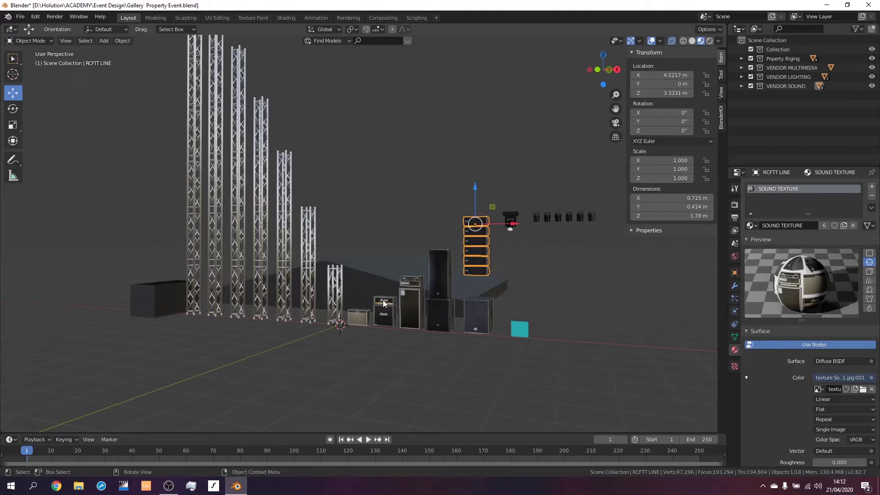
click(632, 346)
middle_drag(633, 346, 598, 330)
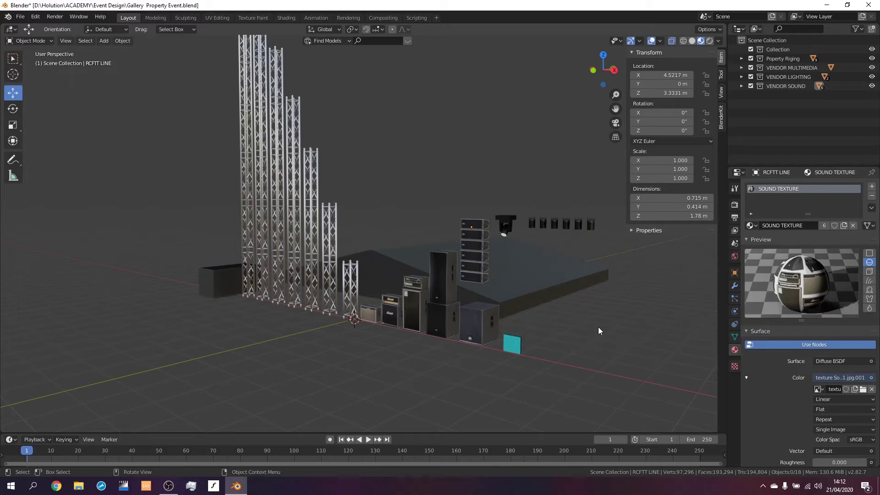
Select the rigging trusses one by one, from the shortest up to the 10 m one, to compare their lengths
middle_drag(529, 334, 322, 285)
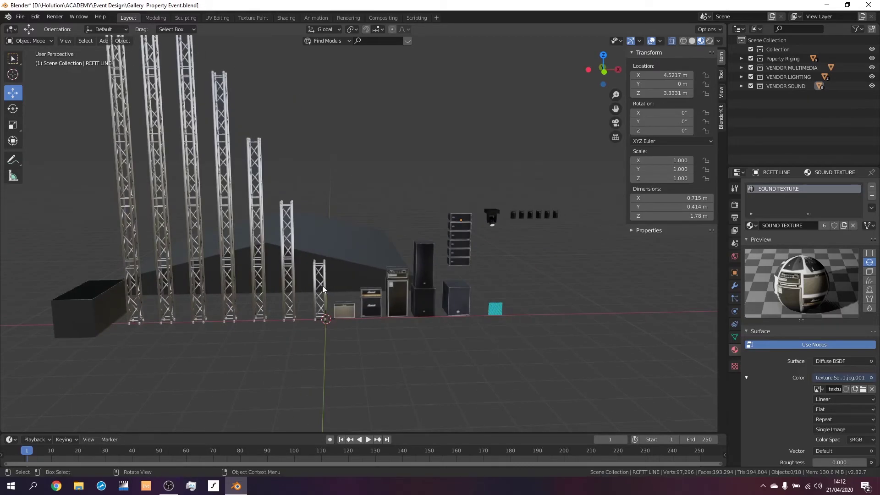
click(323, 285)
click(290, 229)
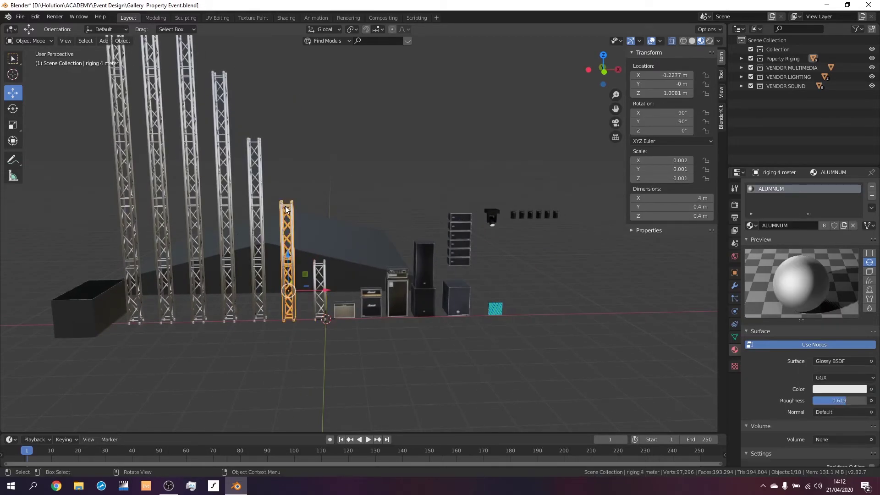
click(252, 150)
click(222, 118)
click(188, 87)
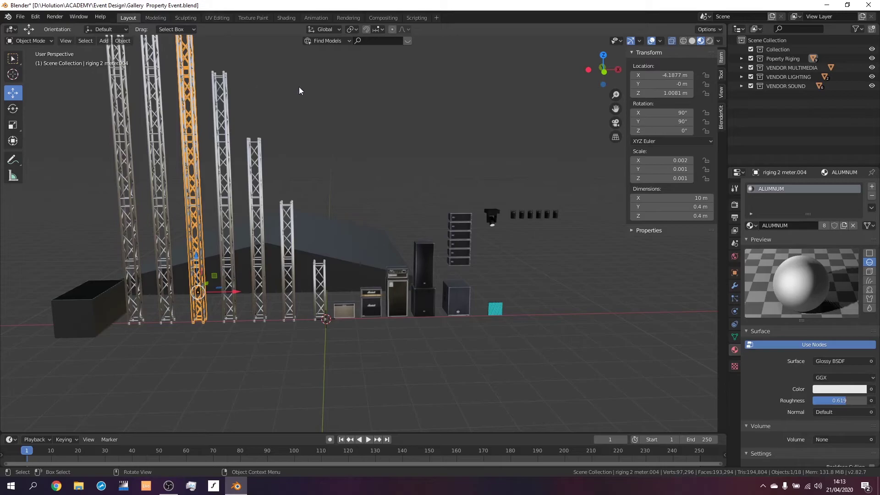
Examine the RCF sub's mesh in Edit Mode, return to Object Mode and view the whole scene
scroll(581, 368, up, 4)
middle_drag(581, 367, 432, 356)
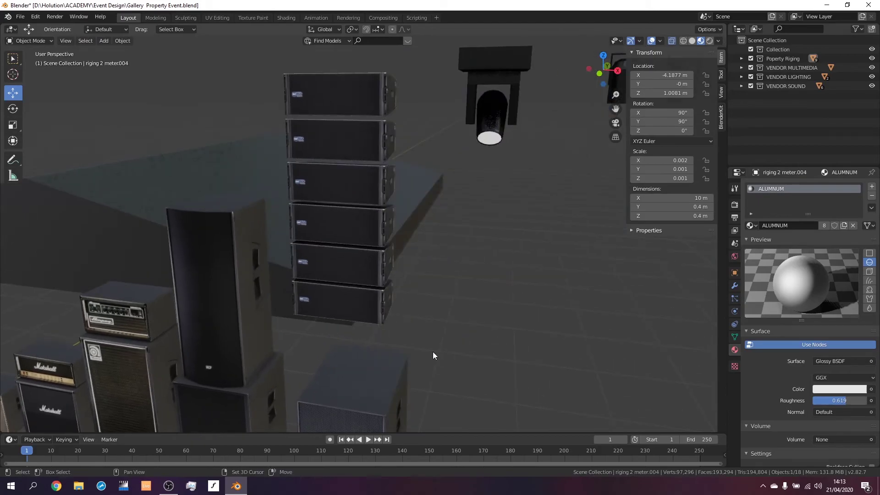
click(386, 405)
middle_drag(406, 284, 446, 378)
scroll(447, 377, up, 2)
scroll(386, 337, down, 2)
key(Tab)
middle_drag(386, 336, 328, 324)
scroll(408, 271, up, 4)
scroll(408, 271, down, 3)
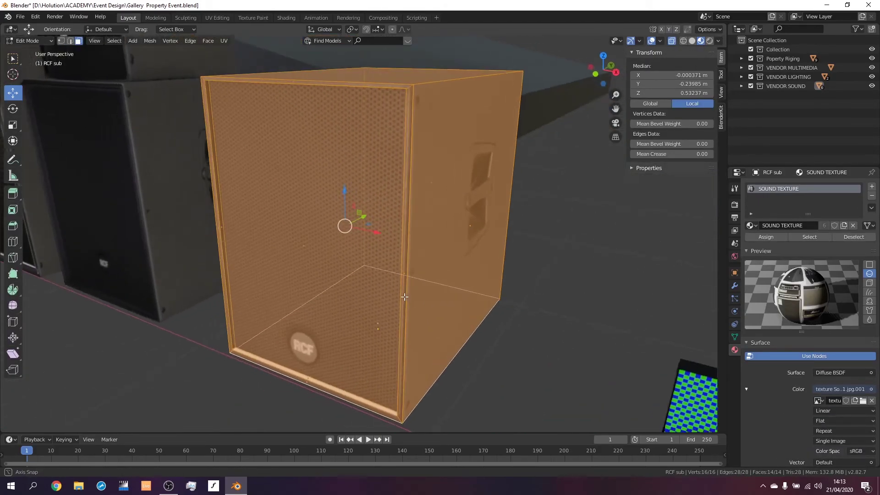
key(Tab)
middle_drag(408, 271, 412, 298)
scroll(411, 298, down, 6)
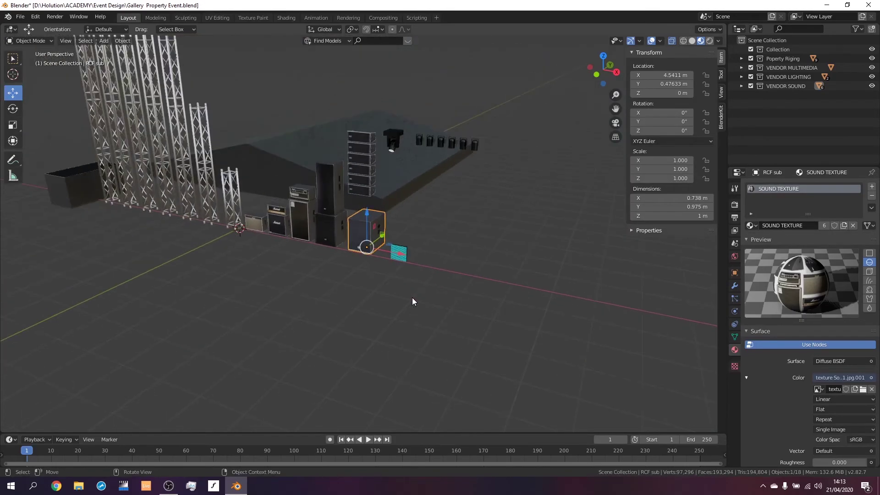
View the trusses from the front and select them in turn from the tallest down to the 8 m one
click(334, 309)
mouse_move(320, 317)
middle_down()
mouse_move(353, 308)
mouse_move(227, 230)
mouse_move(317, 310)
middle_up()
click(281, 175)
click(306, 175)
click(320, 190)
click(335, 232)
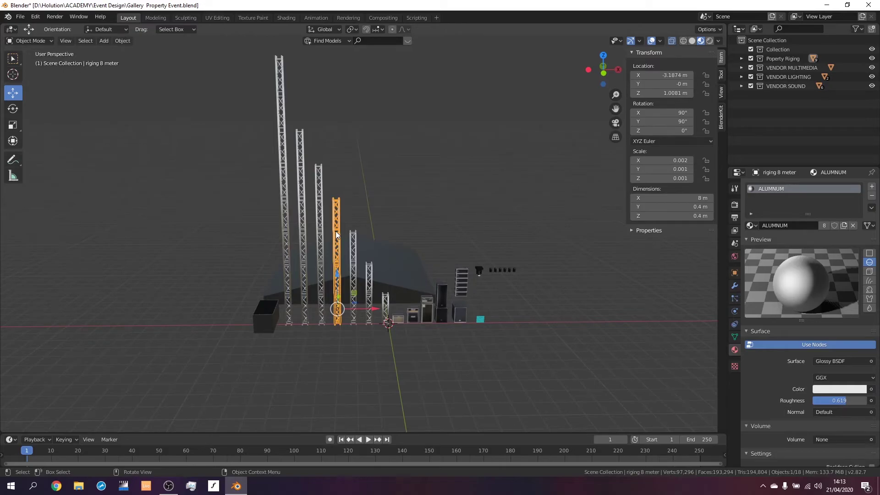
scroll(336, 232, up, 3)
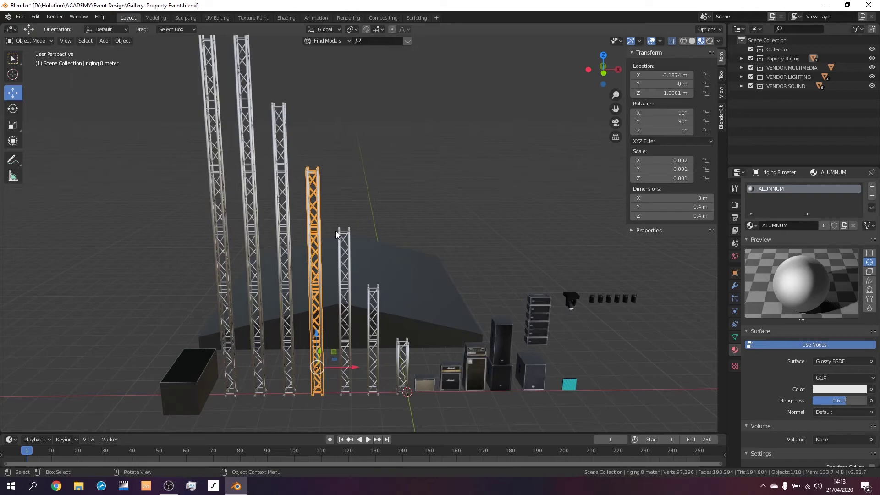
Select the black box beside the trusses, the AMPEG amplifier, the RCF sub and the line array in turn to review them
click(182, 405)
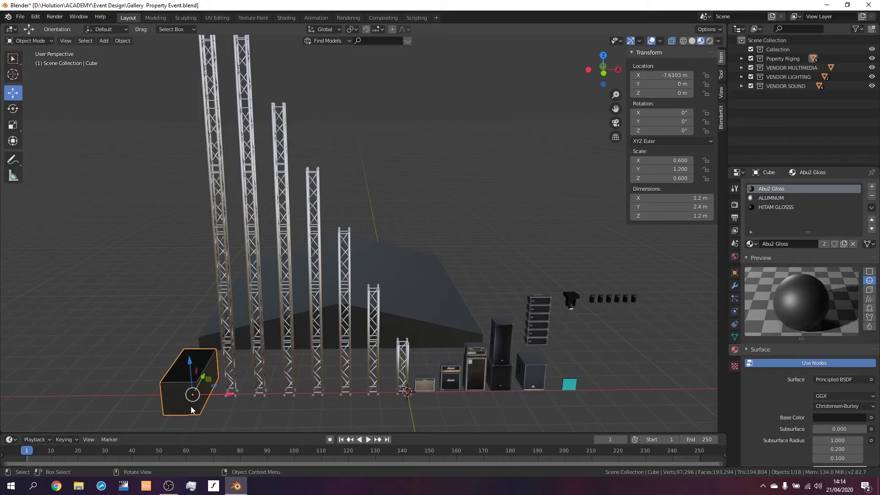
click(477, 373)
click(540, 369)
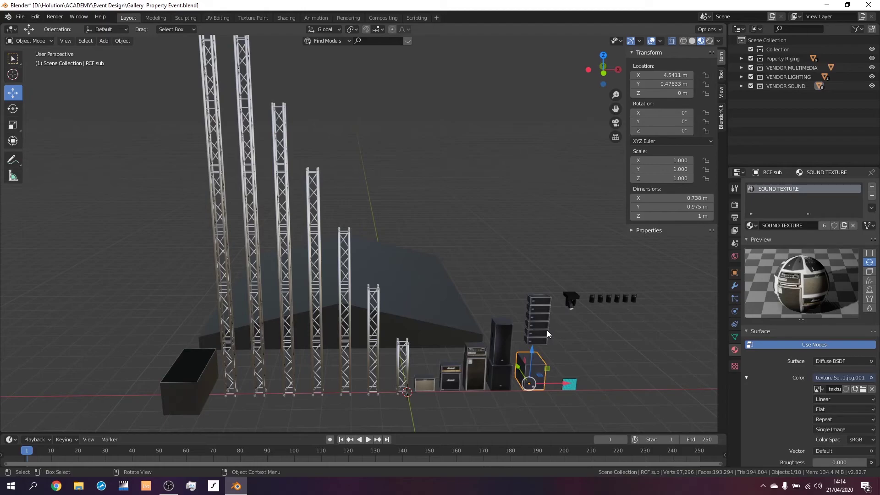
click(546, 330)
middle_drag(562, 340, 448, 353)
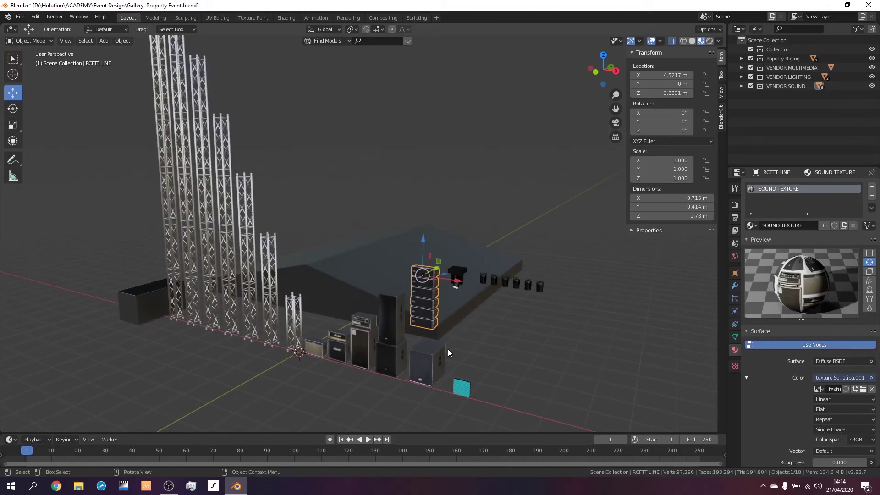